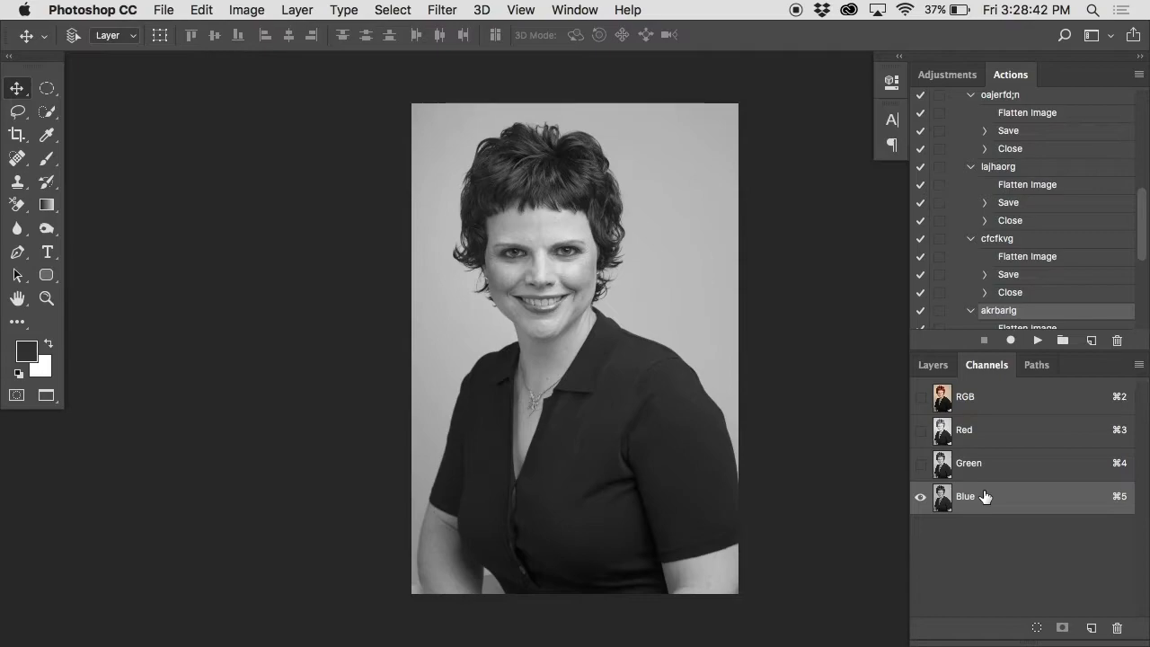
# Step: Compare the Red and Blue channels and duplicate the Blue channel
pyautogui.click(977, 431)
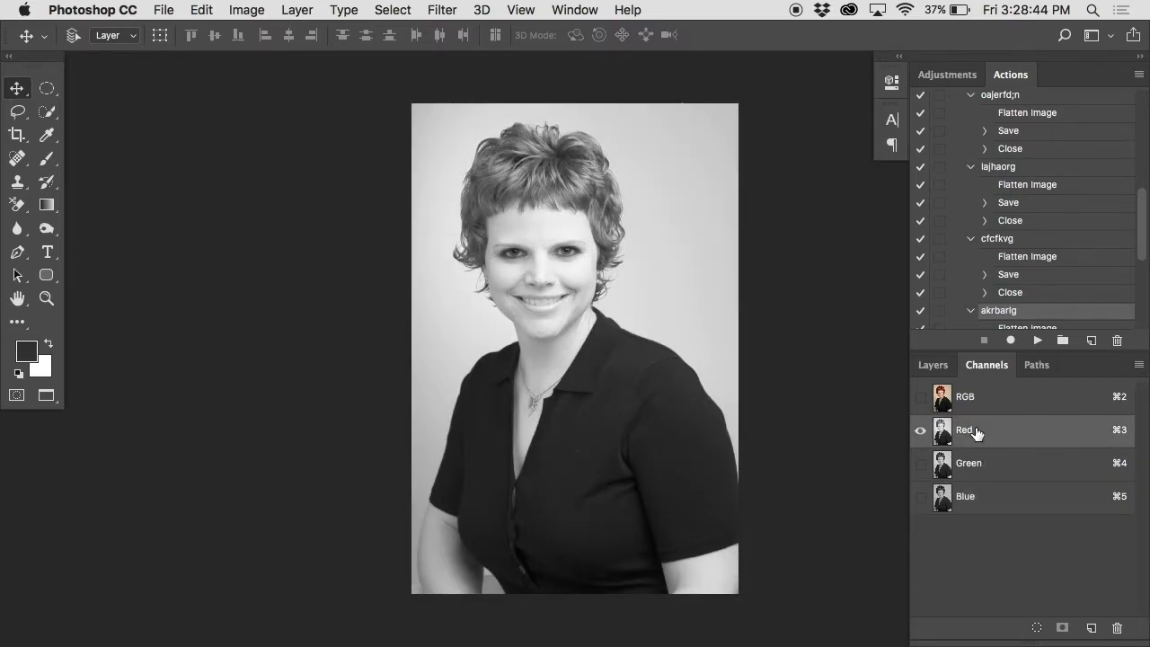
pyautogui.click(979, 508)
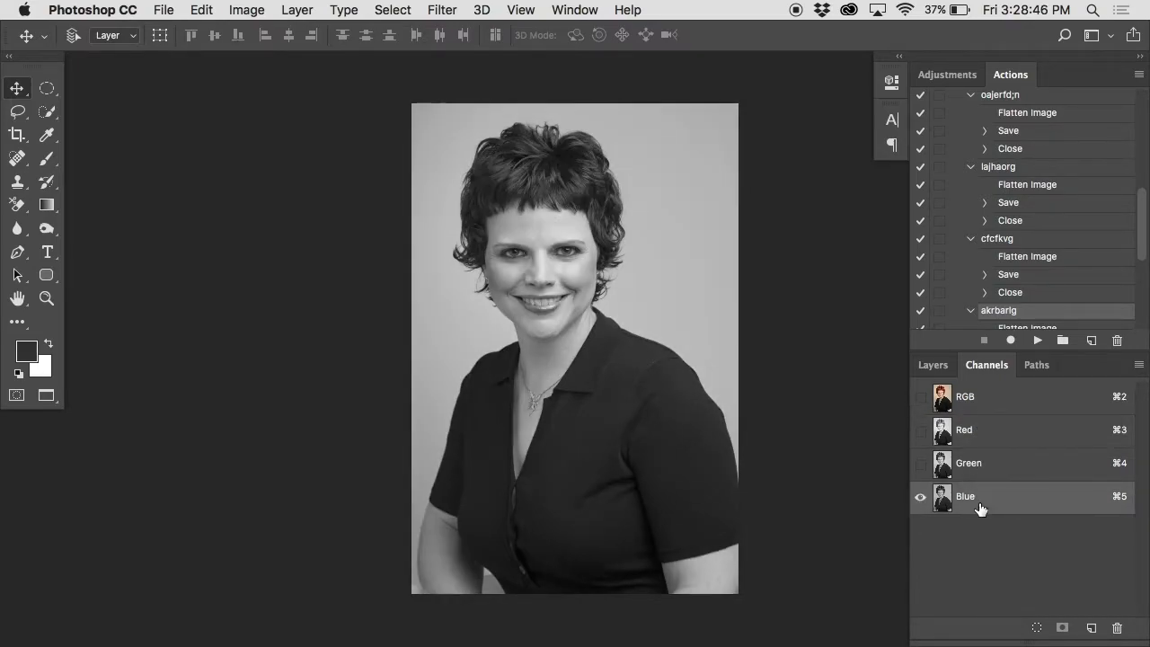
pyautogui.moveTo(979, 509); pyautogui.dragTo(1093, 626)
# Step: Apply Levels to the Blue copy channel with input black at 60 and input white at 159
pyautogui.press('super+l')
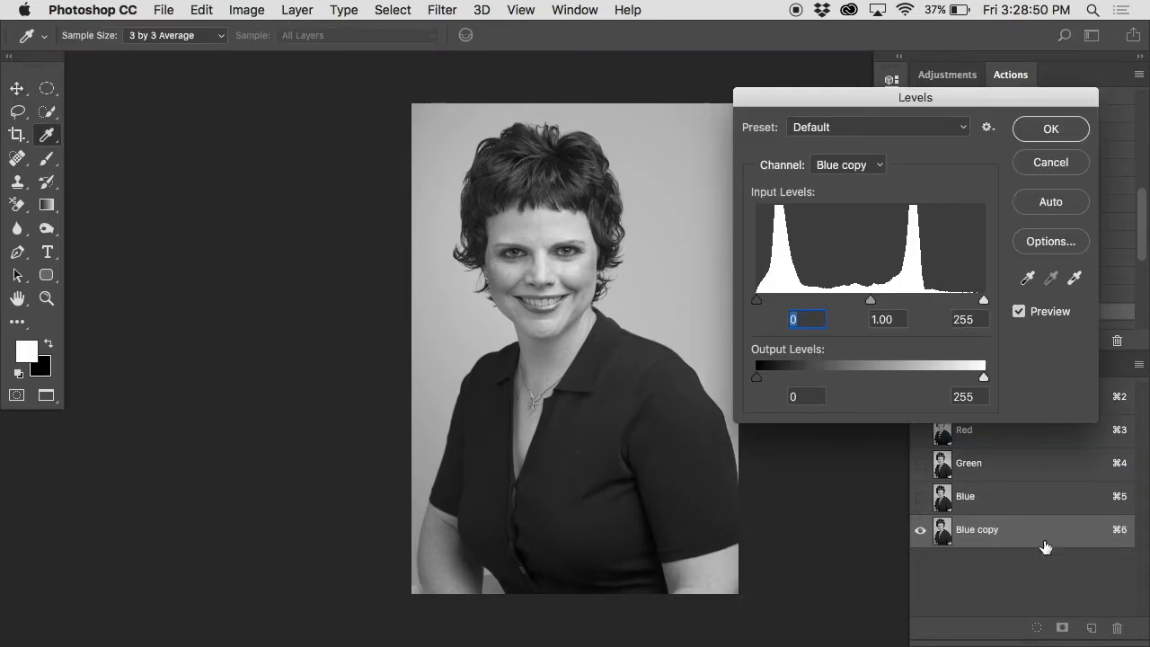
pyautogui.moveTo(757, 302); pyautogui.dragTo(801, 302)
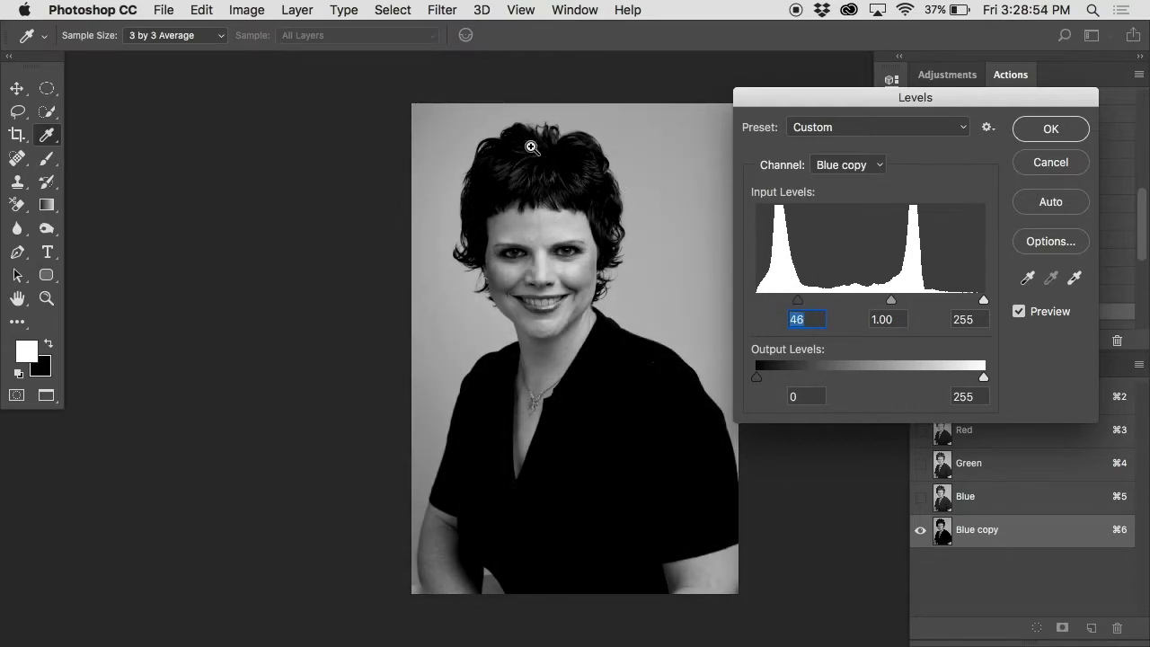
pyautogui.keyDown('super'); pyautogui.click(531, 146); pyautogui.keyUp('super')
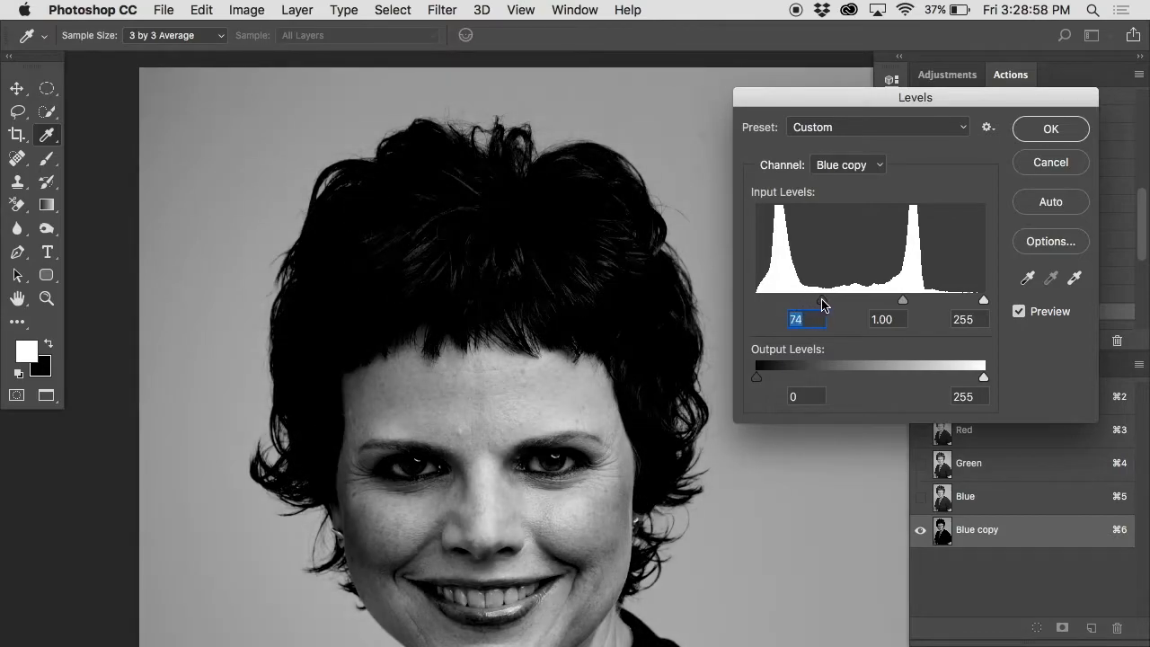
pyautogui.moveTo(797, 304); pyautogui.dragTo(810, 305)
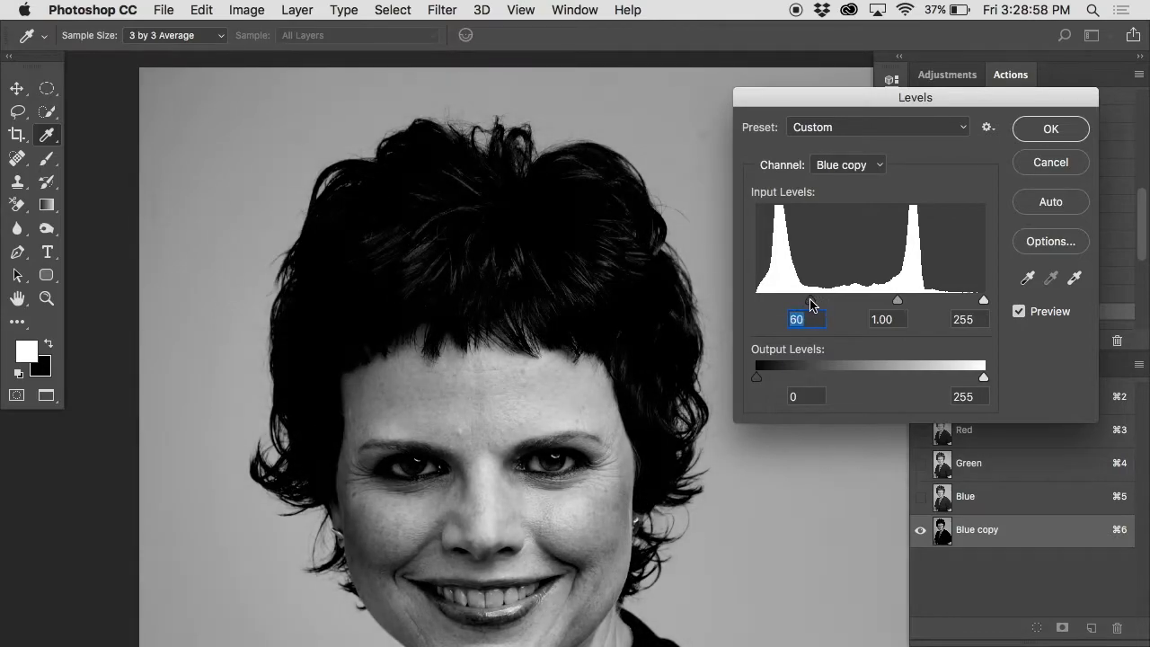
pyautogui.moveTo(982, 301); pyautogui.dragTo(898, 303)
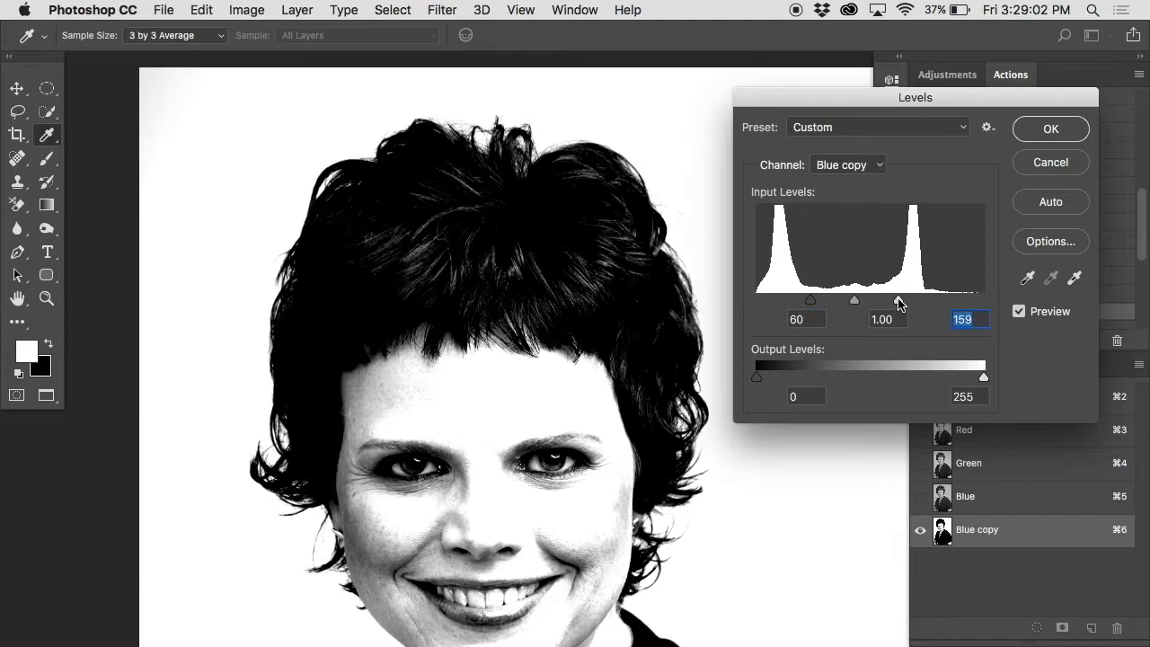
pyautogui.click(1047, 129)
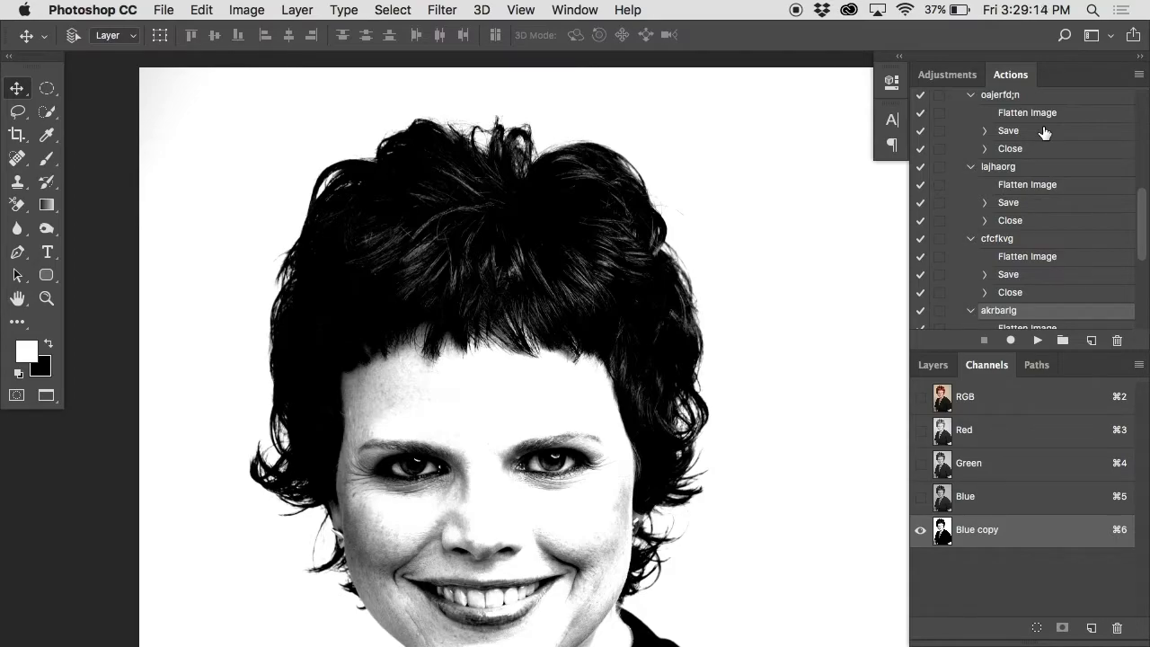
# Step: Return to the full-colour RGB composite and its layer list, and activate the Quick Selection tool
pyautogui.click(974, 400)
pyautogui.click(938, 366)
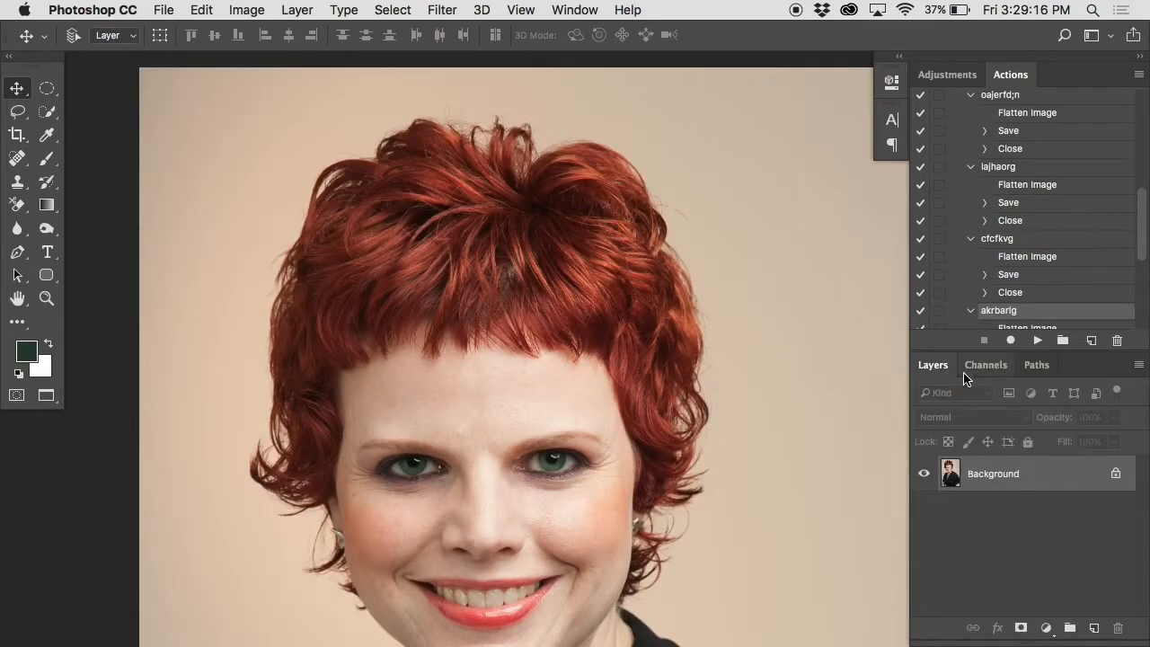
pyautogui.click(381, 9)
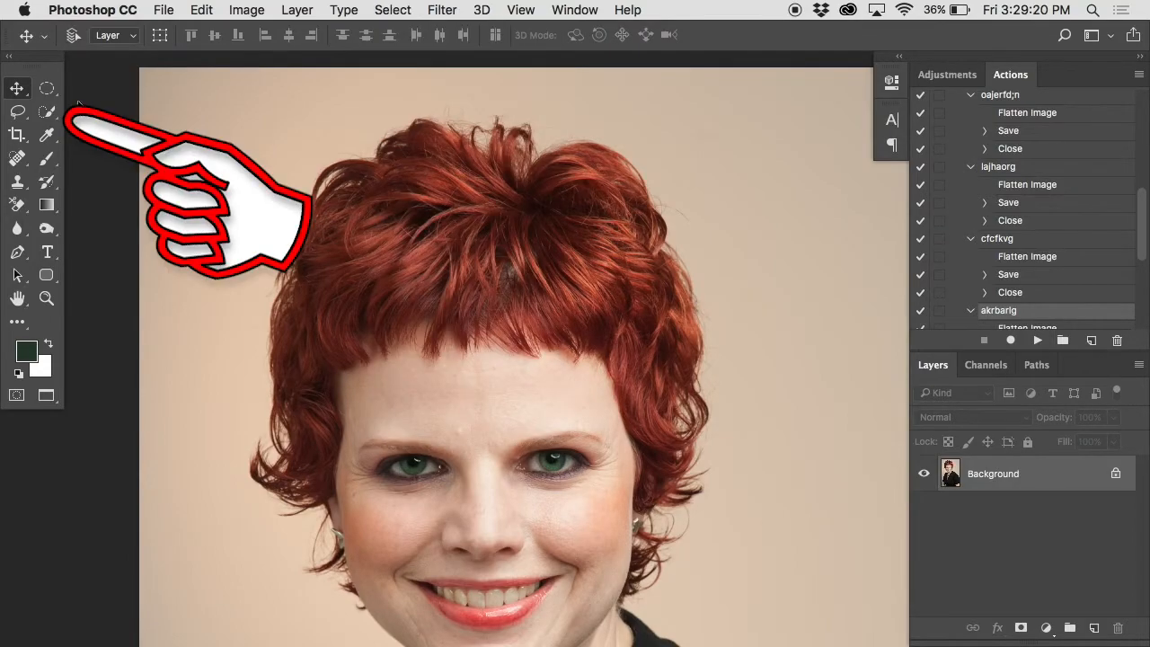
pyautogui.click(42, 107)
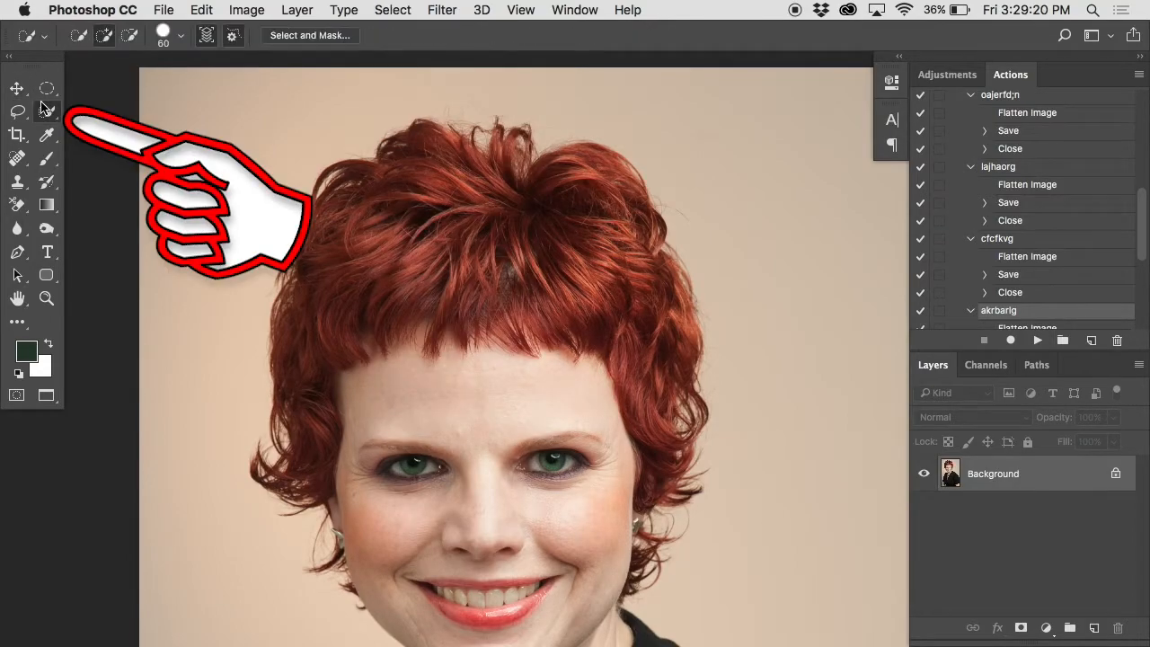
pyautogui.keyDown('alt'); pyautogui.click(423, 159); pyautogui.keyUp('alt')
pyautogui.press('super+minus')
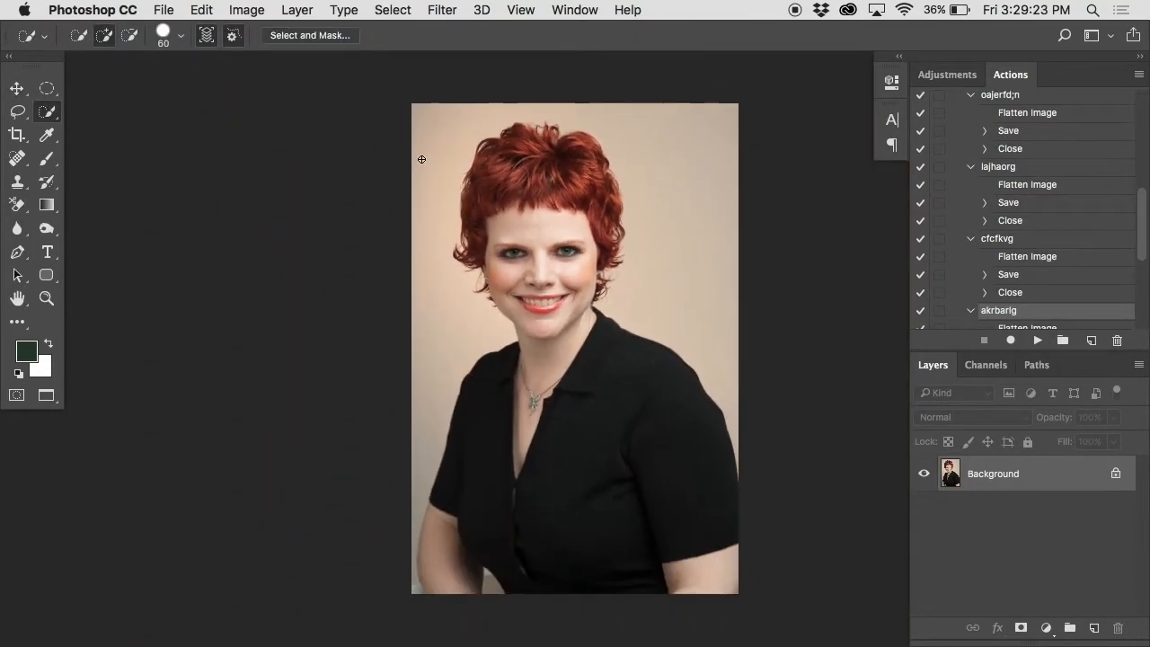
pyautogui.moveTo(726, 308); pyautogui.dragTo(618, 122)
pyautogui.moveTo(531, 111)
pyautogui.mouseDown()
pyautogui.moveTo(464, 123)
pyautogui.moveTo(436, 183)
pyautogui.moveTo(429, 368)
pyautogui.mouseUp()
pyautogui.moveTo(414, 533)
pyautogui.mouseDown()
pyautogui.moveTo(419, 595)
pyautogui.moveTo(456, 562)
pyautogui.moveTo(453, 525)
pyautogui.moveTo(453, 589)
pyautogui.mouseUp()
pyautogui.press('alt')
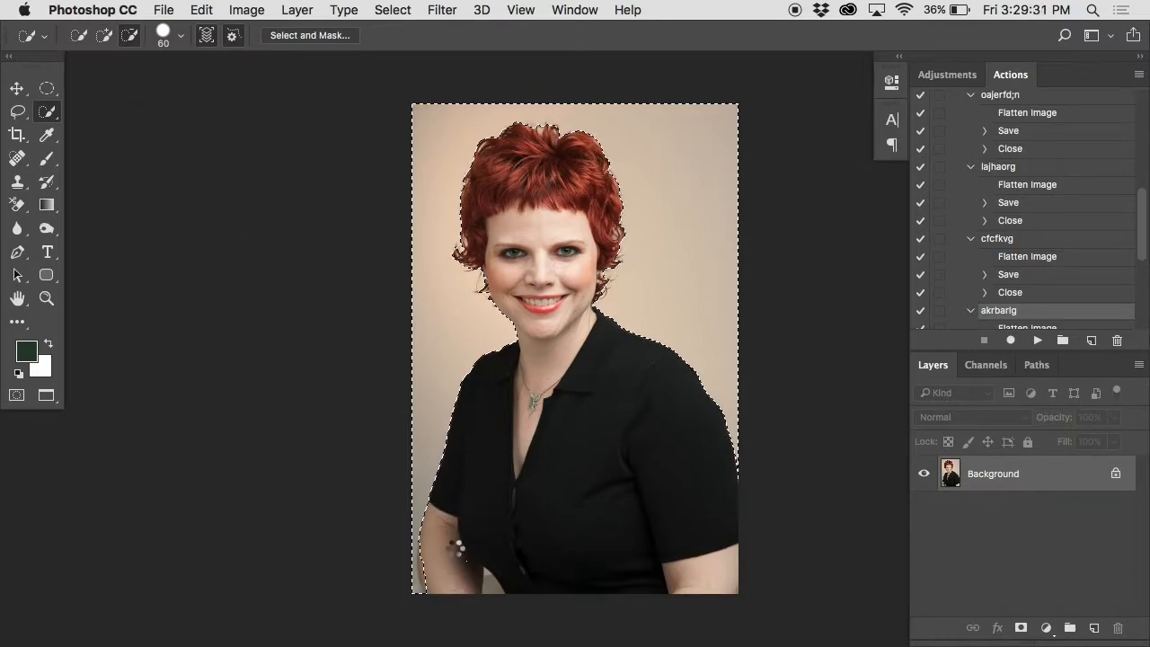
pyautogui.press('super+d')
# Step: Select the woman's whole figure, excluding the backdrop patches around her arm, and turn the selection into a layer mask
pyautogui.moveTo(709, 568)
pyautogui.mouseDown()
pyautogui.moveTo(679, 484)
pyautogui.moveTo(593, 384)
pyautogui.moveTo(571, 339)
pyautogui.moveTo(549, 260)
pyautogui.moveTo(559, 236)
pyautogui.moveTo(531, 168)
pyautogui.moveTo(500, 174)
pyautogui.mouseUp()
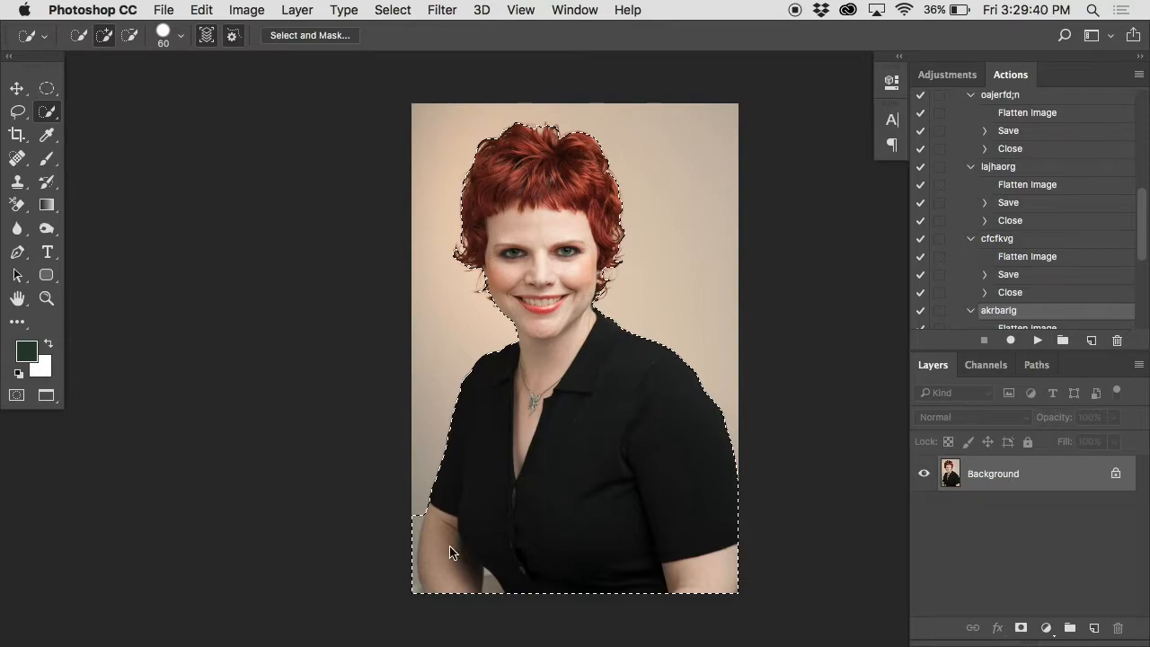
pyautogui.press('alt')
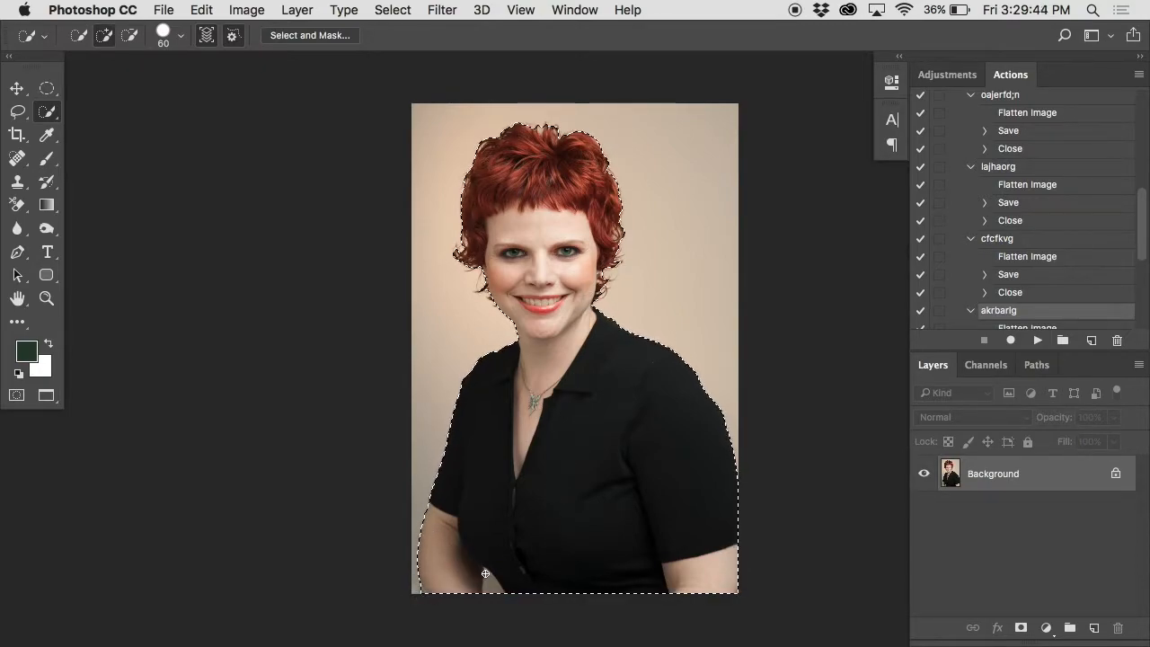
pyautogui.press('alt')
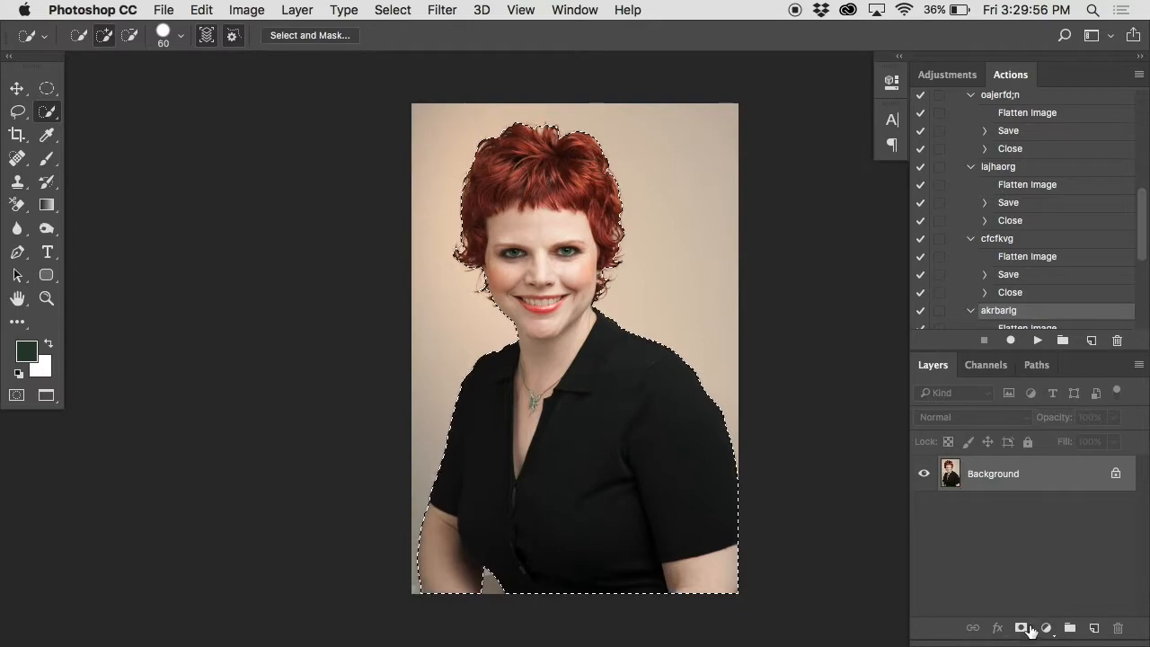
pyautogui.click(1021, 628)
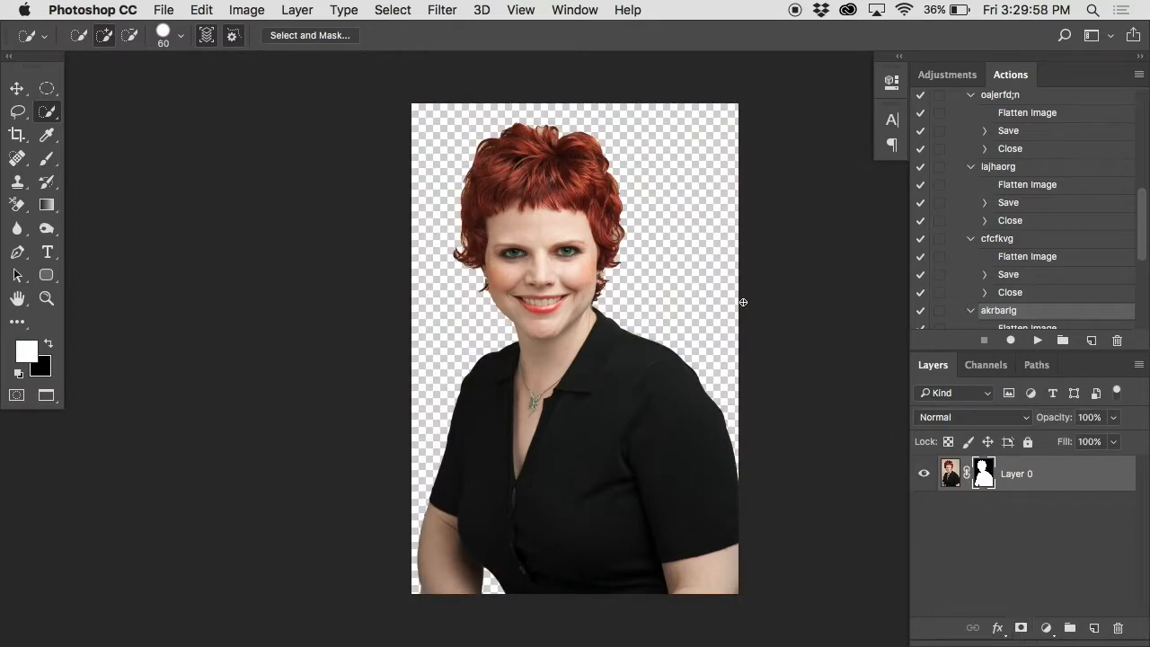
# Step: Open the layer mask in Select and Mask and set the edge detection radius to 36 px
pyautogui.scroll(5, 535, 153)
pyautogui.scroll(5, 536, 152)
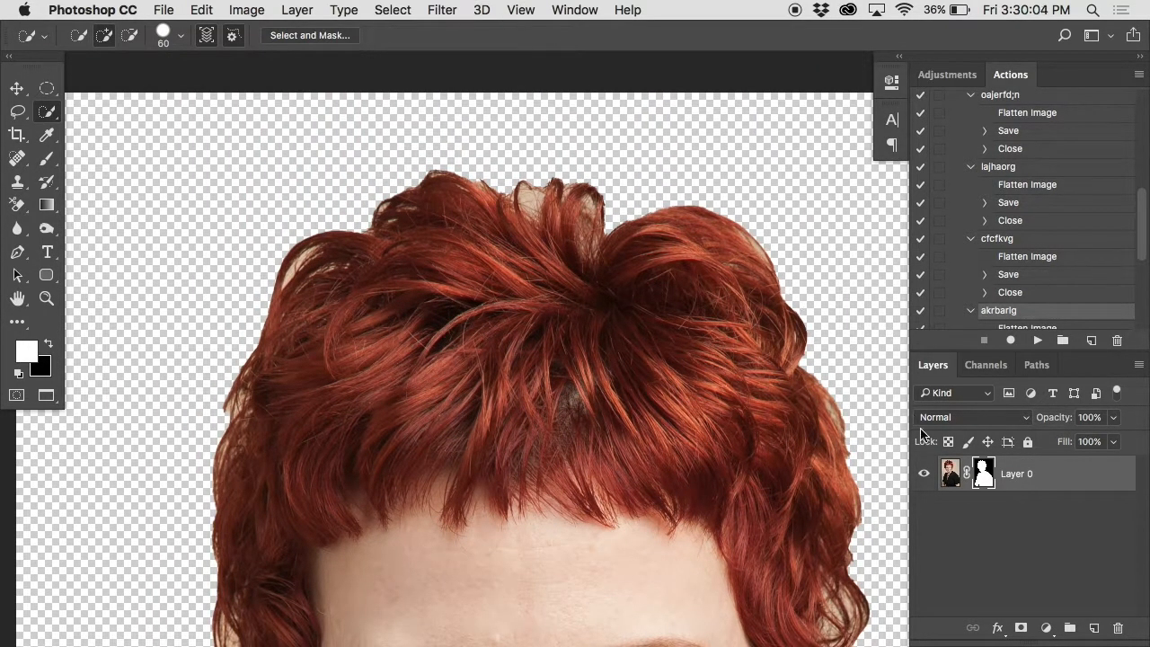
pyautogui.click(402, 9)
pyautogui.click(429, 234)
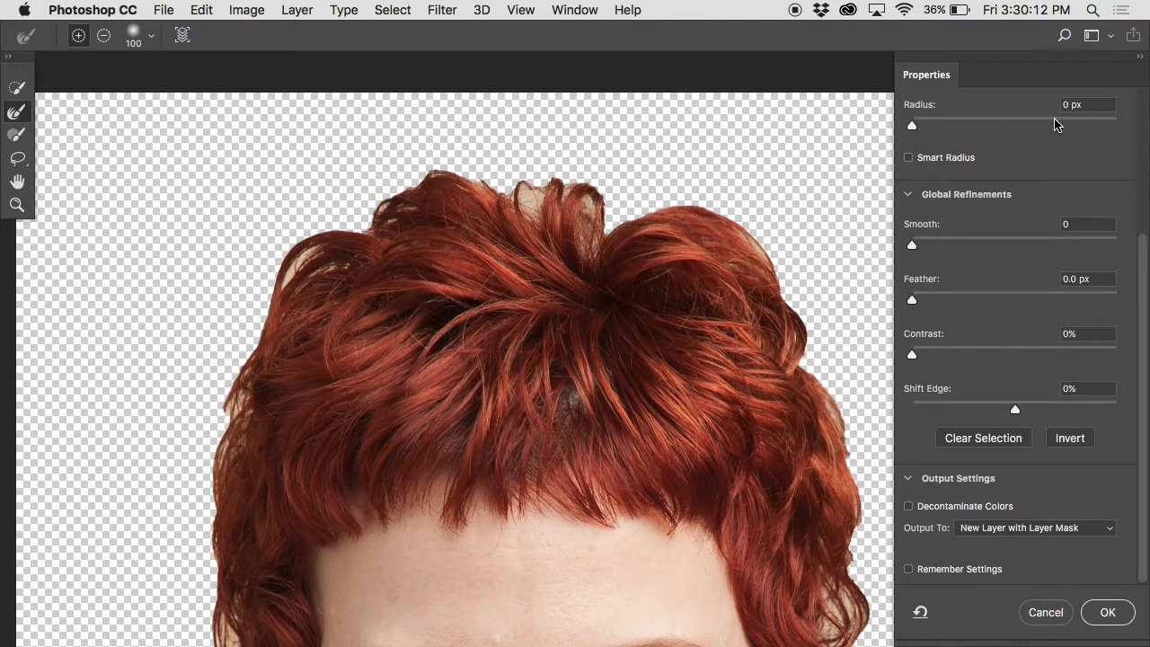
pyautogui.scroll(3, 581, 202)
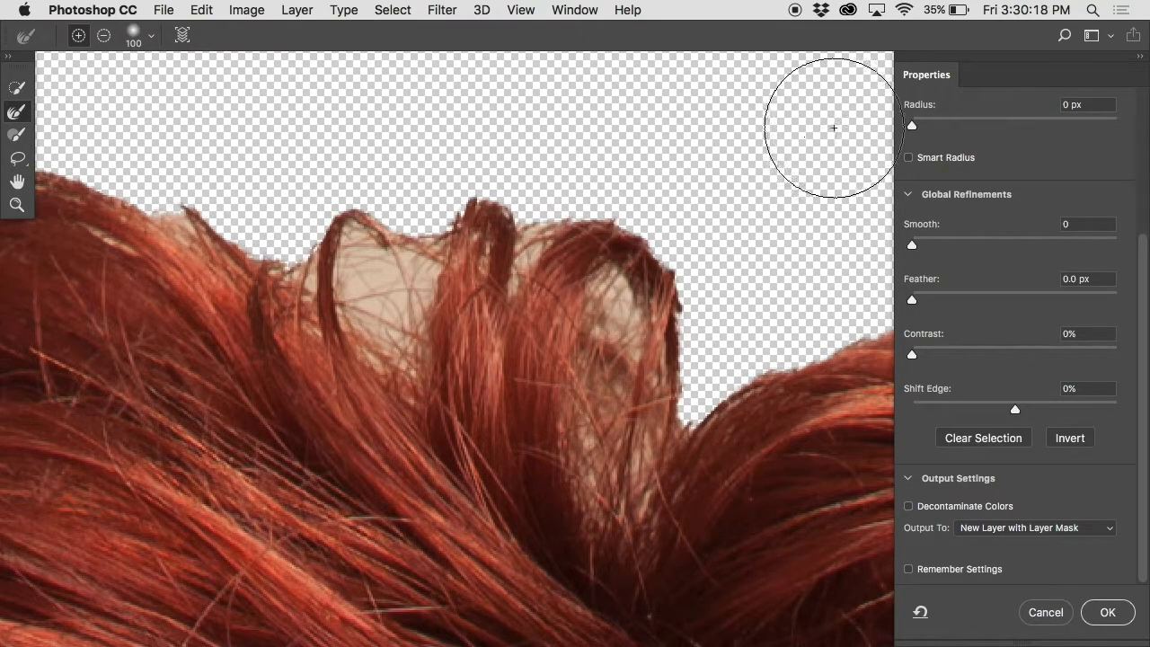
pyautogui.moveTo(920, 133); pyautogui.dragTo(1021, 123)
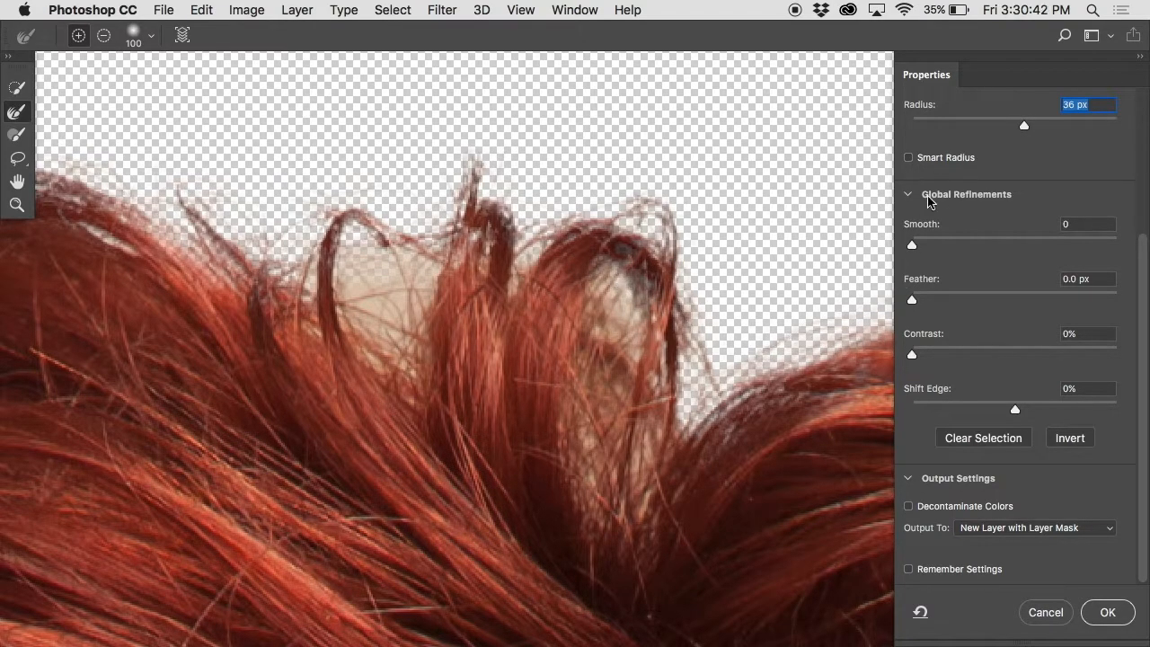
# Step: Compare the refined hair edge with the original mask
pyautogui.scroll(5, 1013, 177)
pyautogui.click(1018, 146)
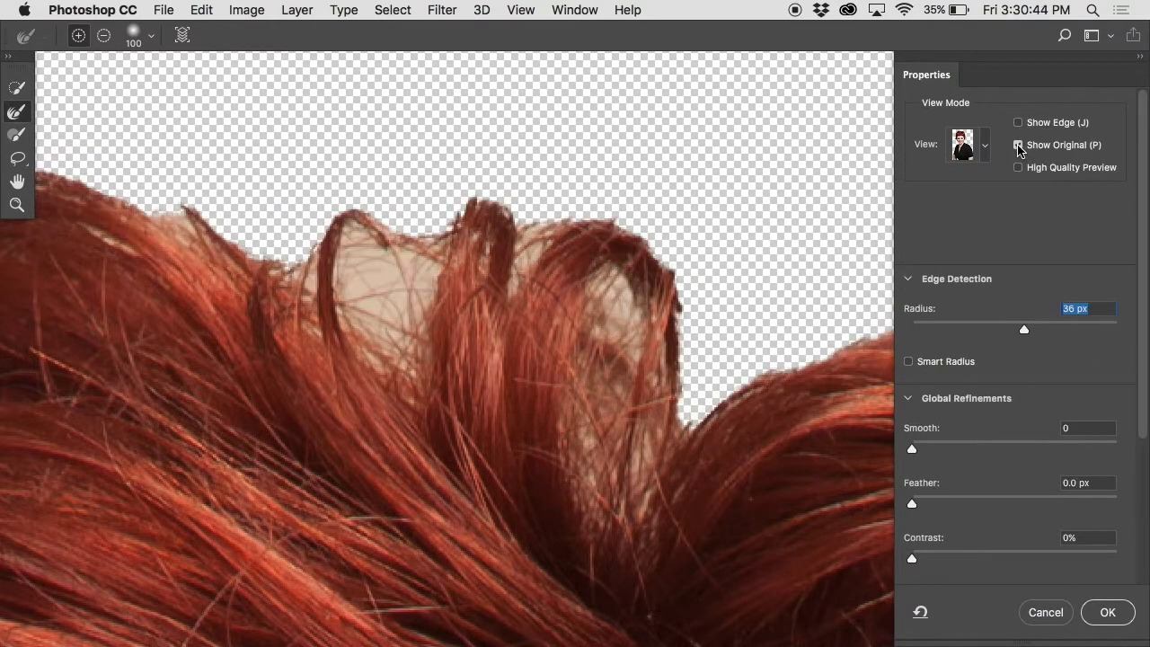
pyautogui.click(1019, 145)
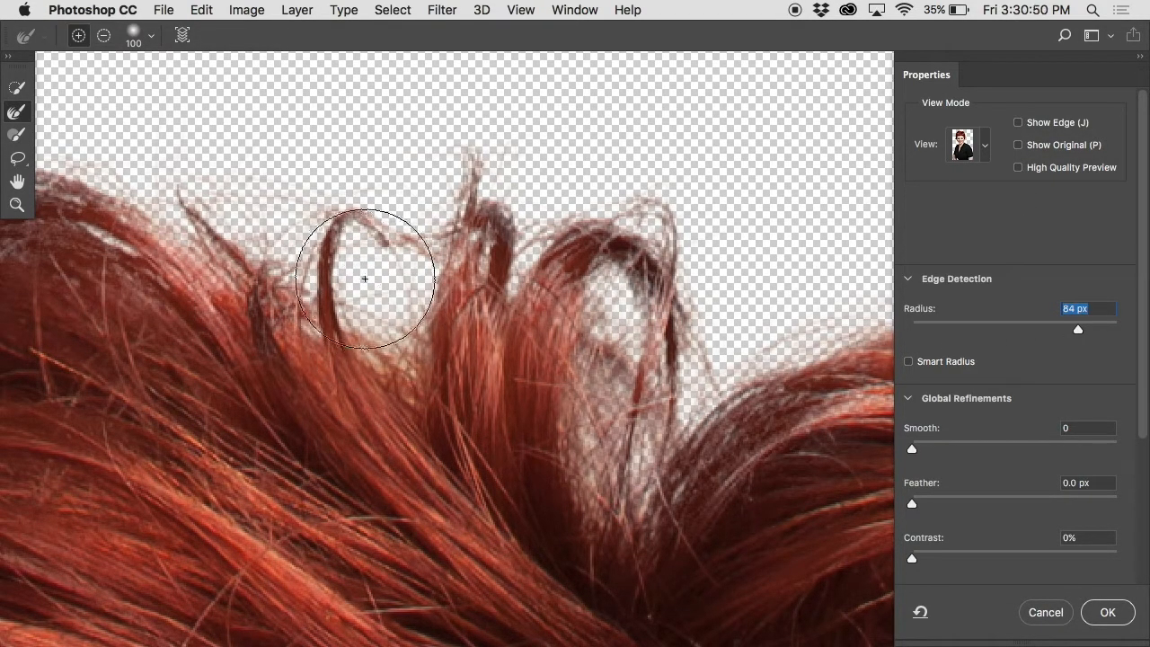
# Step: Check the edge around the neck and shoulder and set the edge detection radius to 29 px
pyautogui.press('super+minus')
pyautogui.press('super+minus')
pyautogui.press('super+minus')
pyautogui.moveTo(504, 550); pyautogui.dragTo(477, 285)
pyautogui.scroll(-10, 477, 285)
pyautogui.hscroll(5, 493, 357)
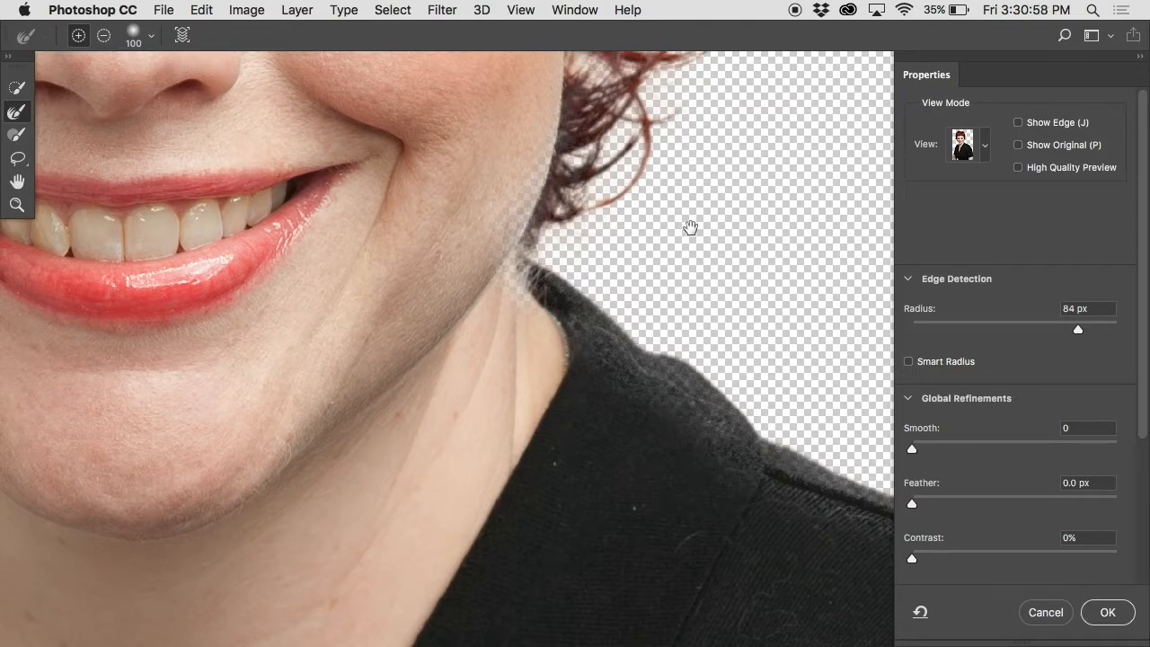
pyautogui.moveTo(974, 325); pyautogui.dragTo(1016, 329)
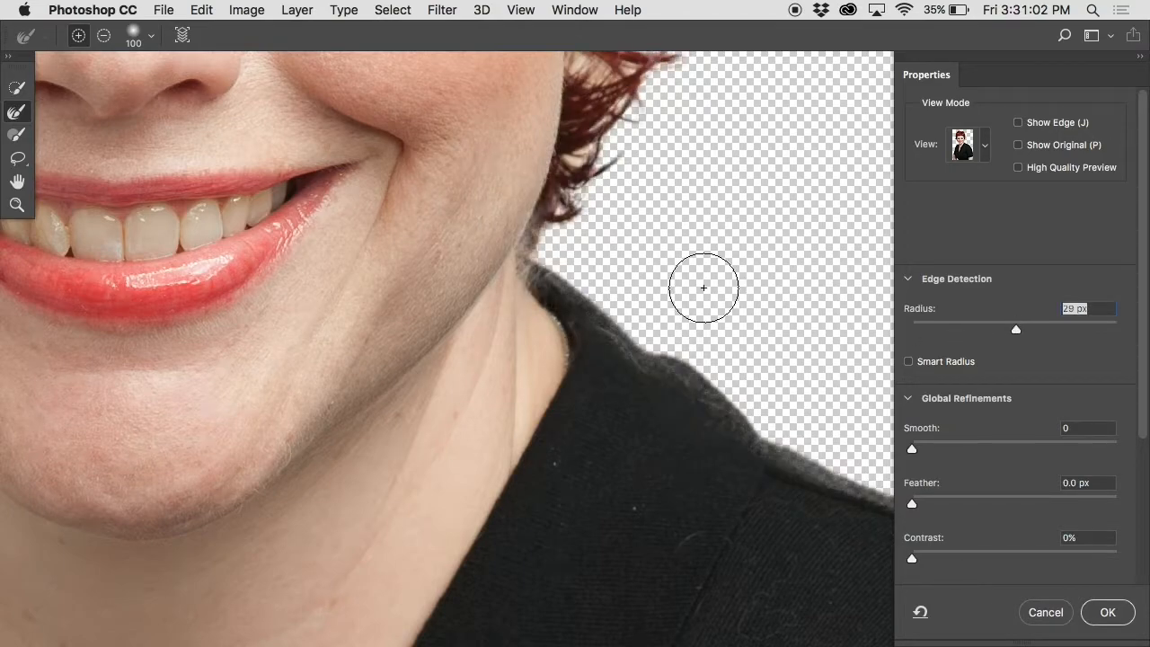
# Step: Set the Refine Edge brush size to 80 and paint over the backdrop gaps in the curls below the earring
pyautogui.scroll(5, 703, 287)
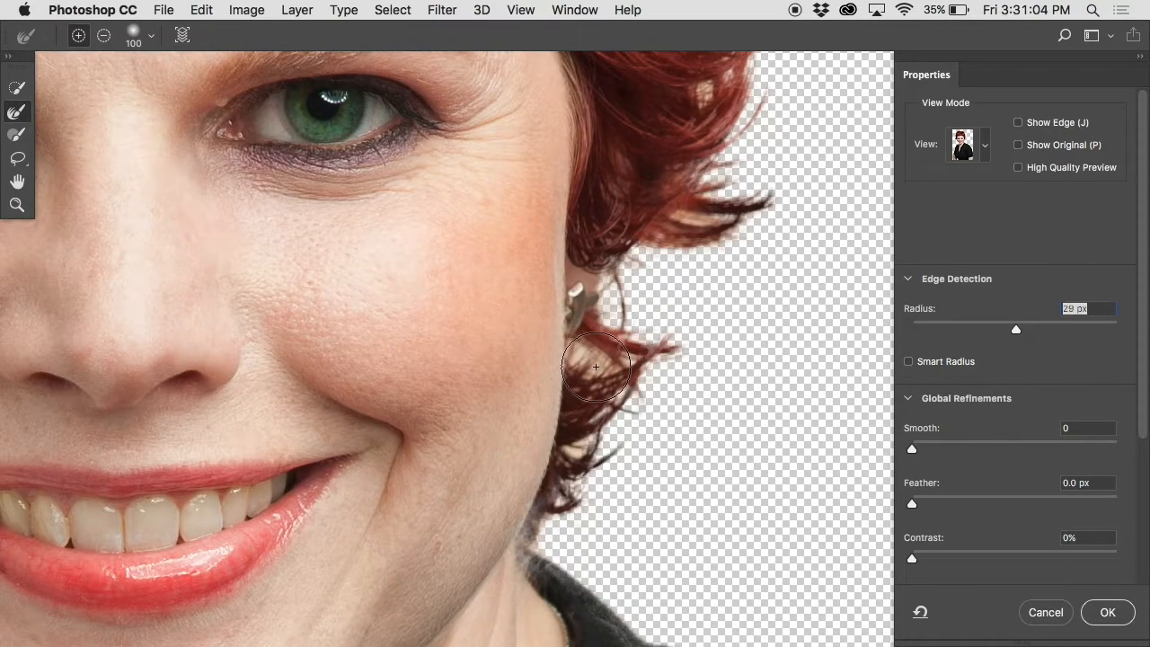
pyautogui.press('[')
pyautogui.press('[')
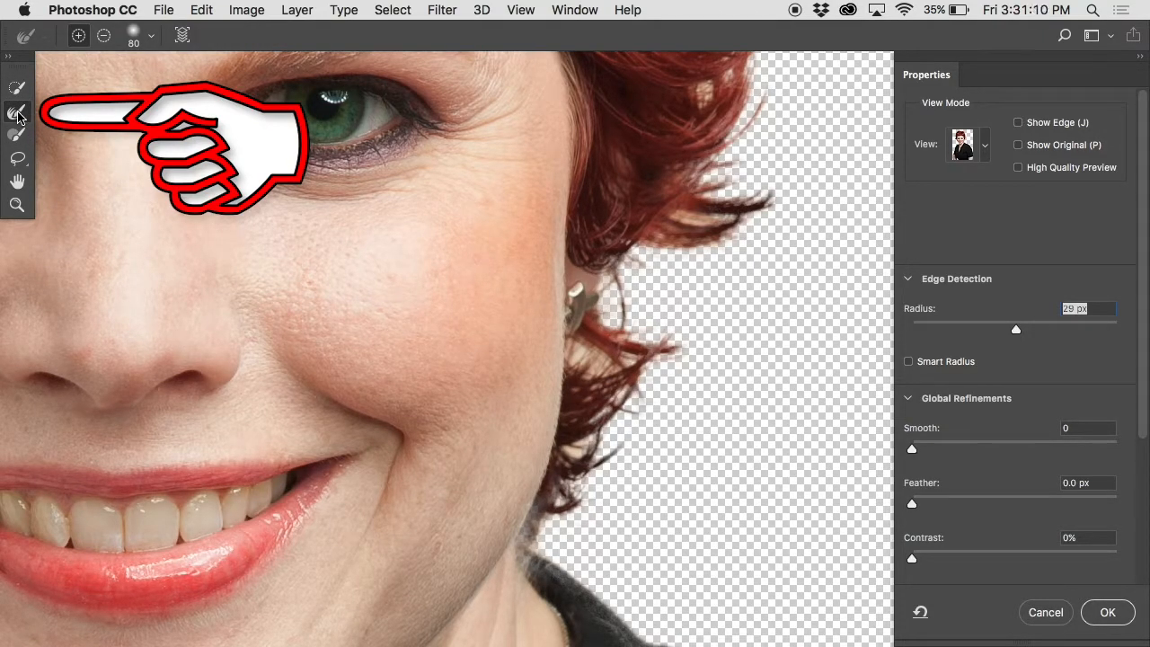
pyautogui.moveTo(565, 357)
pyautogui.mouseDown()
pyautogui.moveTo(611, 377)
pyautogui.moveTo(629, 359)
pyautogui.moveTo(586, 364)
pyautogui.moveTo(614, 408)
pyautogui.moveTo(612, 397)
pyautogui.mouseUp()
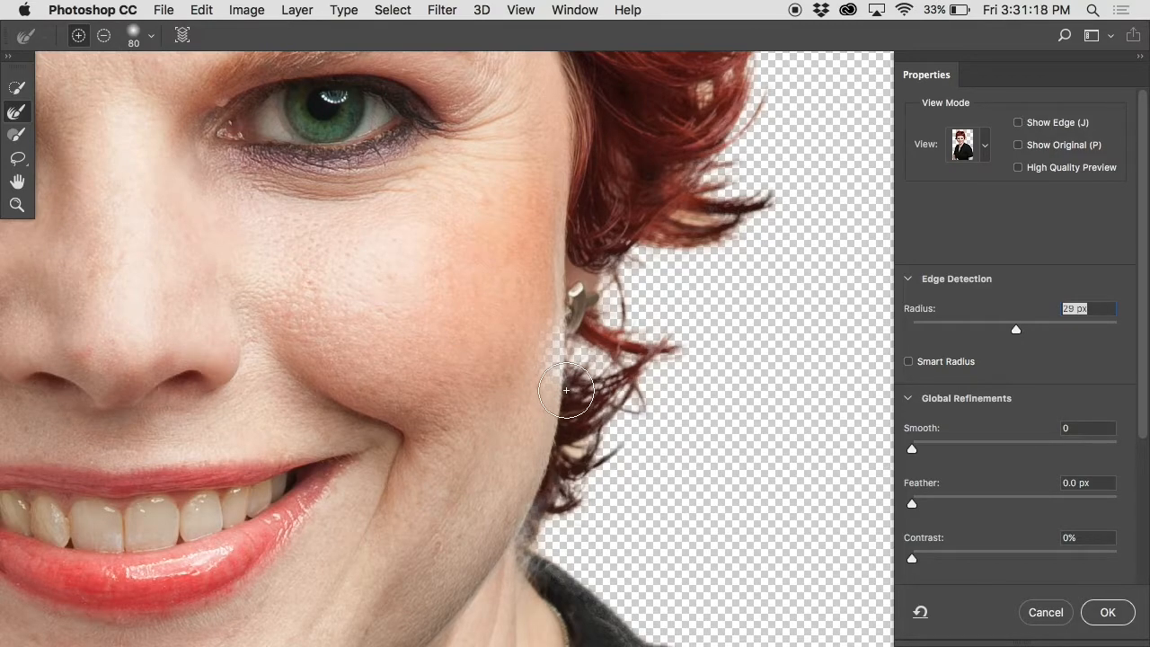
pyautogui.moveTo(566, 389)
pyautogui.mouseDown()
pyautogui.moveTo(560, 326)
pyautogui.moveTo(547, 375)
pyautogui.moveTo(539, 332)
pyautogui.mouseUp()
# Step: Refine the backdrop gaps inside the looping curls beside the eye, above the same earring
pyautogui.scroll(8, 662, 269)
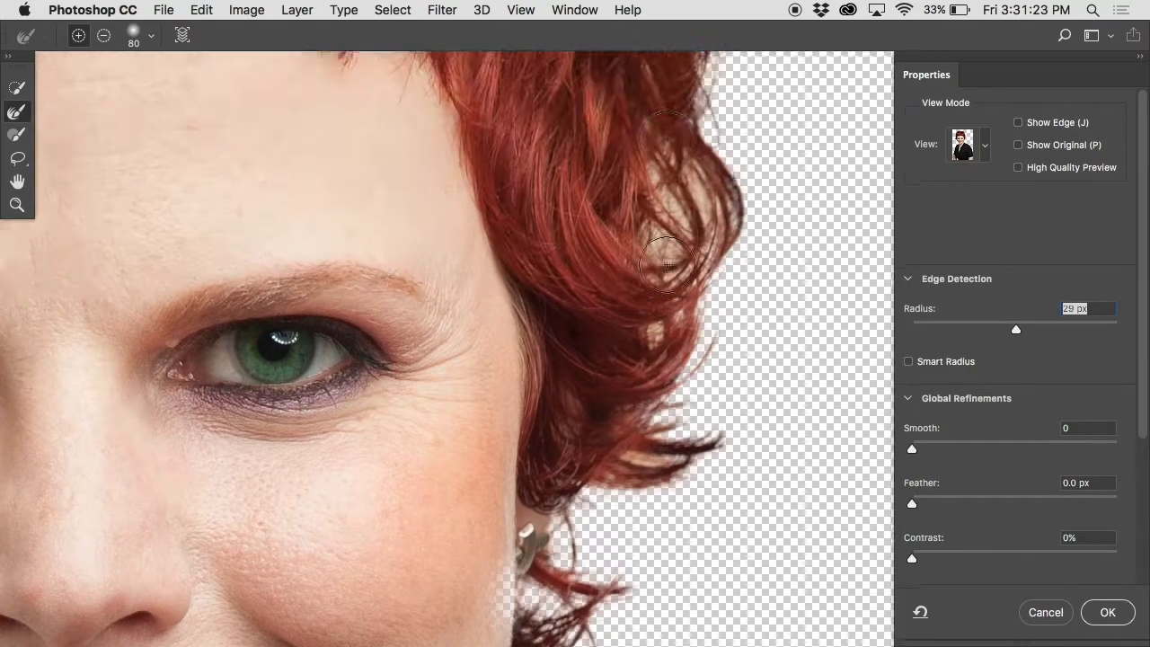
pyautogui.scroll(-2, 664, 264)
pyautogui.moveTo(696, 307)
pyautogui.mouseDown()
pyautogui.moveTo(696, 392)
pyautogui.moveTo(728, 319)
pyautogui.moveTo(712, 290)
pyautogui.moveTo(718, 362)
pyautogui.moveTo(686, 444)
pyautogui.mouseUp()
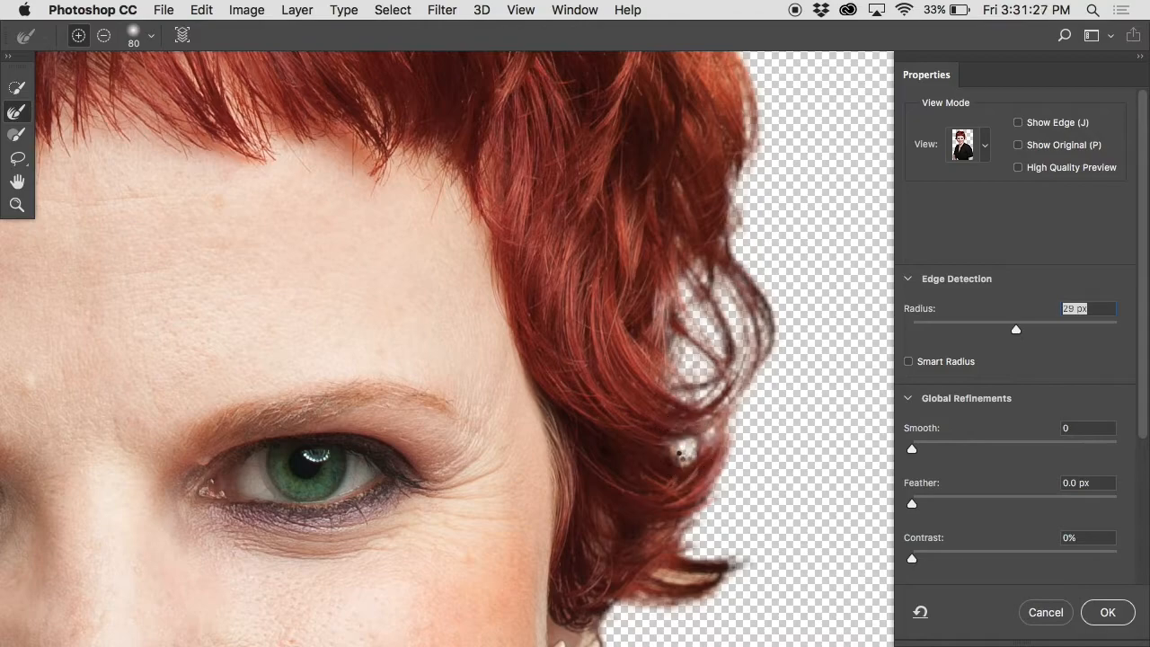
# Step: Refine the backdrop gaps in the hair tuft at the crown, temporarily displaying the edge detection area
pyautogui.click(1019, 123)
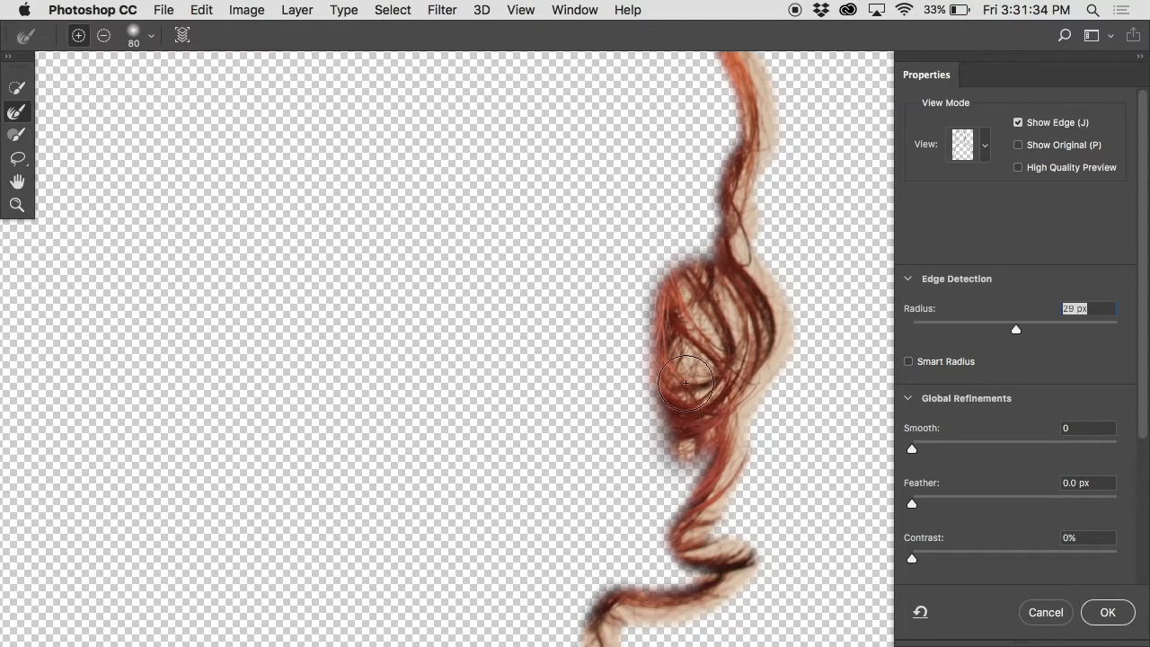
pyautogui.scroll(10, 686, 445)
pyautogui.scroll(5, 686, 444)
pyautogui.moveTo(230, 207)
pyautogui.mouseDown()
pyautogui.moveTo(195, 167)
pyautogui.moveTo(248, 165)
pyautogui.moveTo(247, 233)
pyautogui.moveTo(208, 179)
pyautogui.mouseUp()
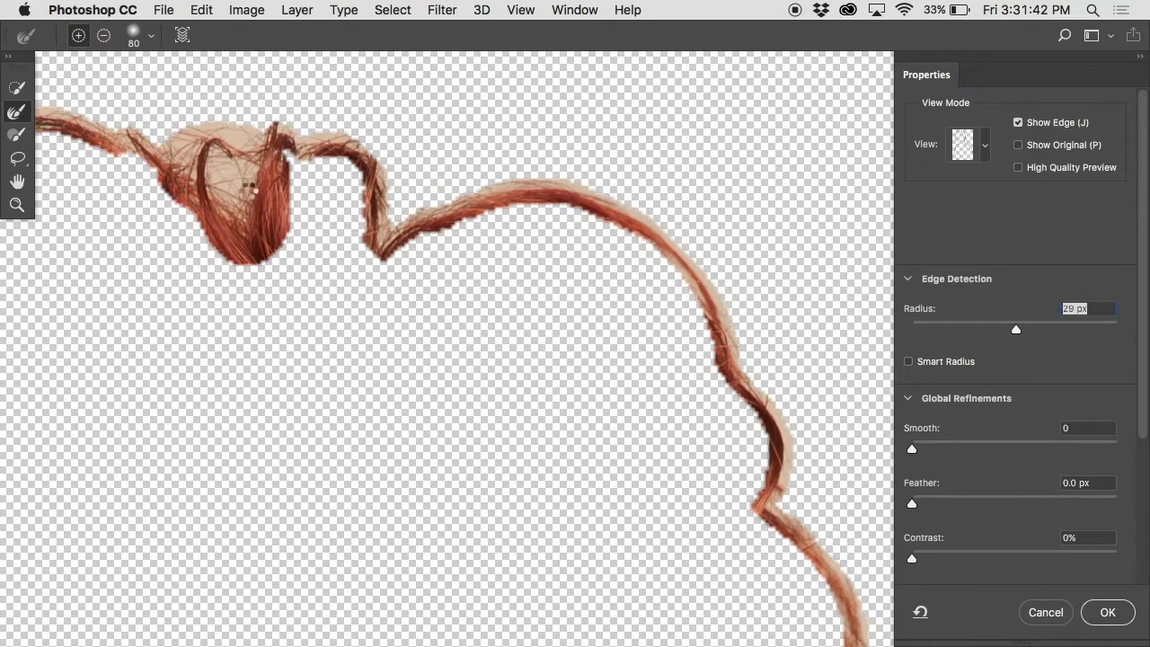
pyautogui.click(1018, 123)
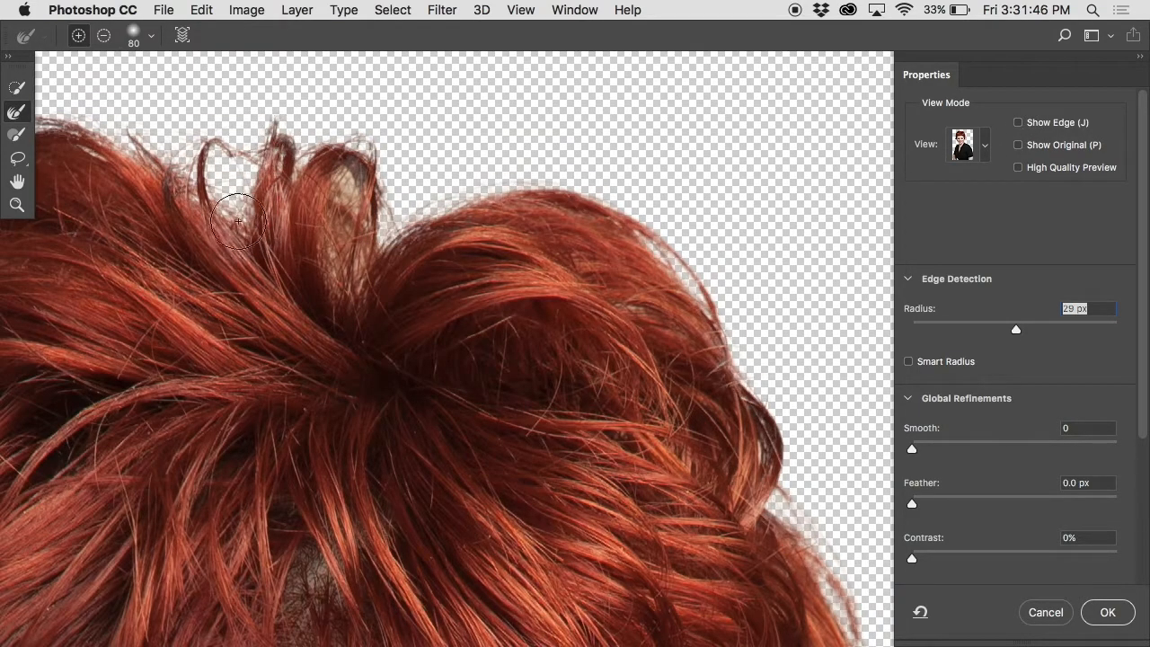
pyautogui.moveTo(210, 188)
pyautogui.mouseDown()
pyautogui.moveTo(273, 249)
pyautogui.moveTo(344, 256)
pyautogui.moveTo(333, 181)
pyautogui.moveTo(343, 180)
pyautogui.moveTo(352, 298)
pyautogui.mouseUp()
# Step: Refine the backdrop gaps in the hair along the left side of the head, from the crown down to the ear-level curls
pyautogui.moveTo(238, 329); pyautogui.dragTo(751, 267)
pyautogui.moveTo(318, 214); pyautogui.dragTo(246, 285)
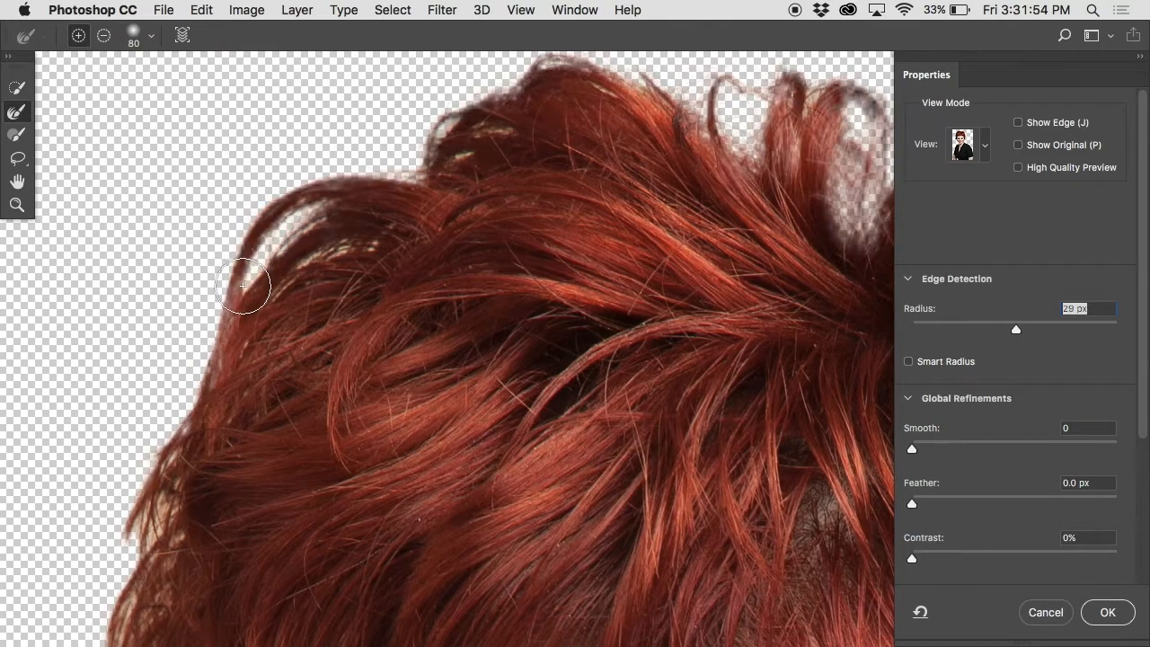
pyautogui.moveTo(362, 244); pyautogui.dragTo(328, 254)
pyautogui.moveTo(277, 470); pyautogui.dragTo(395, 235)
pyautogui.moveTo(289, 237)
pyautogui.mouseDown()
pyautogui.moveTo(235, 462)
pyautogui.moveTo(240, 616)
pyautogui.mouseUp()
pyautogui.moveTo(359, 611); pyautogui.dragTo(435, 170)
pyautogui.moveTo(351, 237); pyautogui.dragTo(339, 427)
pyautogui.moveTo(270, 401)
pyautogui.mouseDown()
pyautogui.moveTo(371, 467)
pyautogui.moveTo(401, 521)
pyautogui.mouseUp()
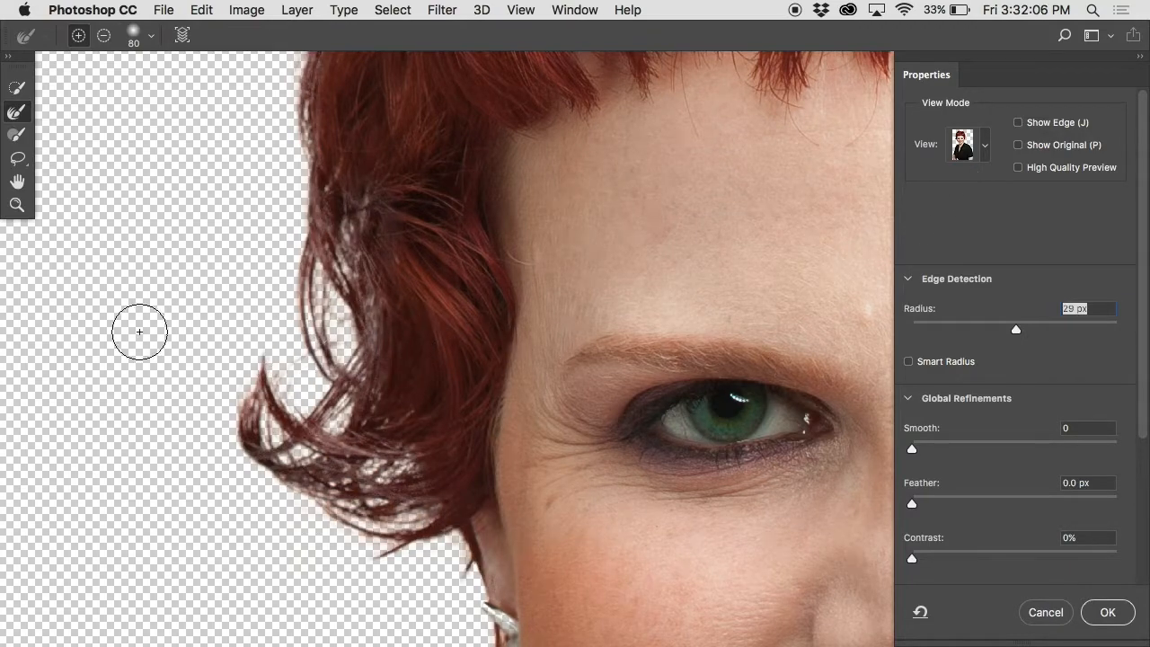
# Step: Try refining the outer edge of the flipped curl beside the eye, and undo the recent brush strokes
pyautogui.moveTo(210, 359)
pyautogui.mouseDown()
pyautogui.moveTo(264, 344)
pyautogui.moveTo(268, 354)
pyautogui.moveTo(237, 350)
pyautogui.moveTo(225, 393)
pyautogui.moveTo(246, 447)
pyautogui.moveTo(255, 326)
pyautogui.moveTo(291, 248)
pyautogui.moveTo(257, 374)
pyautogui.mouseUp()
pyautogui.press('super+z')
pyautogui.press('super+z')
pyautogui.press('super+z')
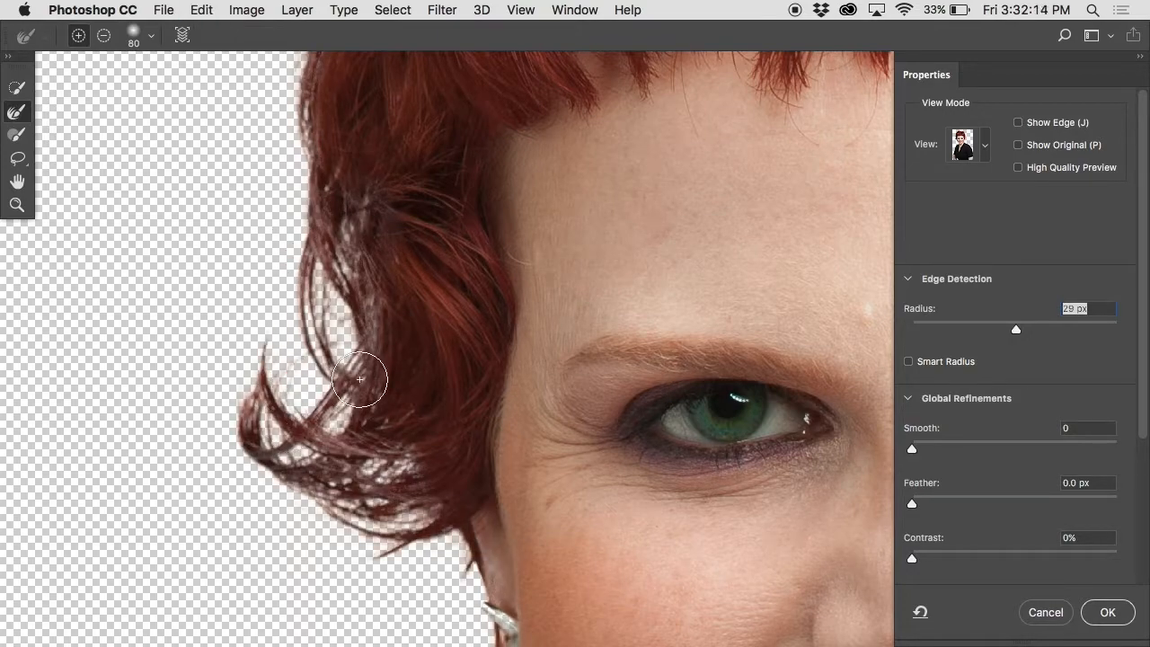
pyautogui.scroll(10, 350, 385)
pyautogui.scroll(-10, 359, 379)
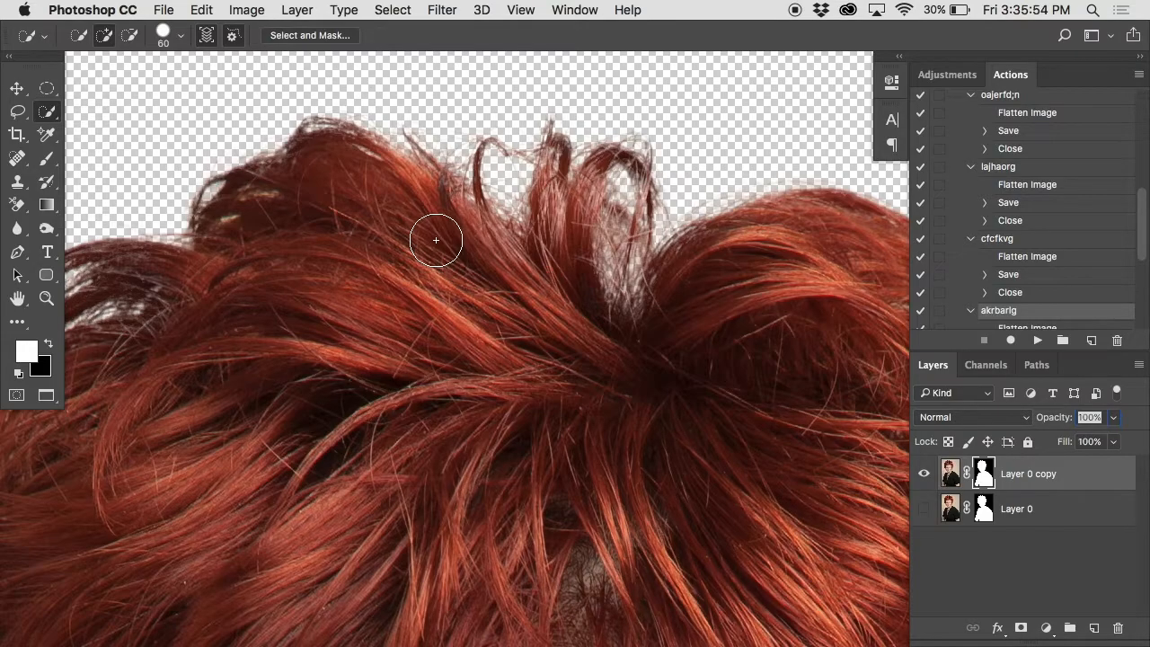
# Step: Display the upper layer's mask on its own at the semi-transparent cheek area beside the earring
pyautogui.scroll(-15, 435, 239)
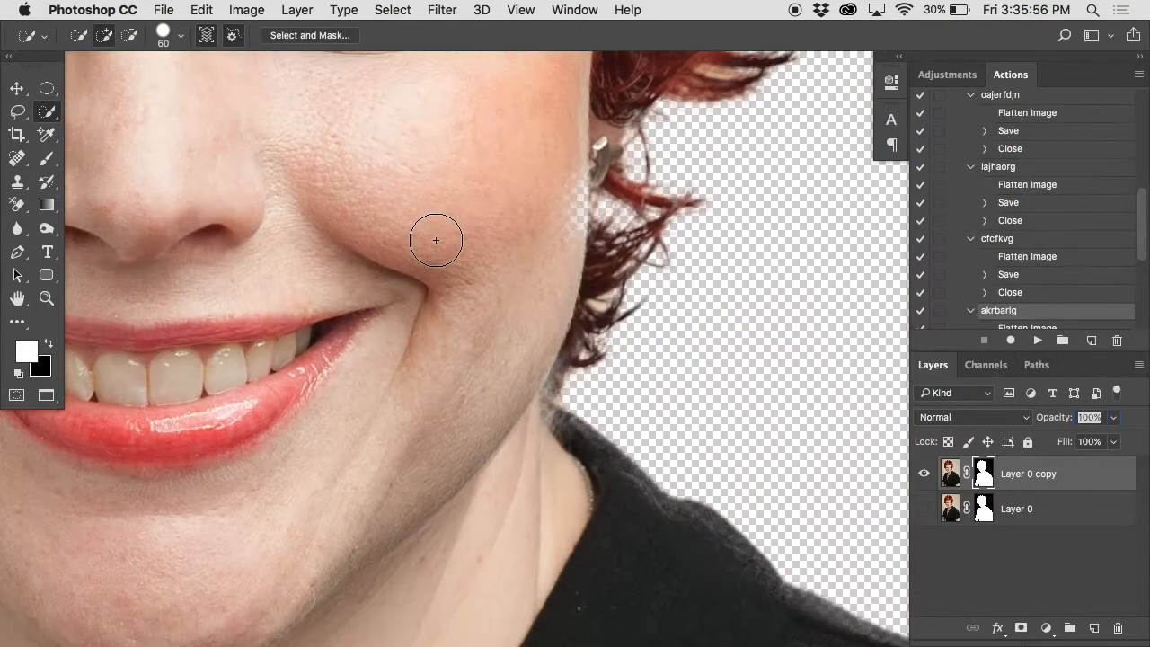
pyautogui.keyDown('super'); pyautogui.click(592, 166); pyautogui.keyUp('super')
pyautogui.moveTo(593, 166); pyautogui.dragTo(471, 275)
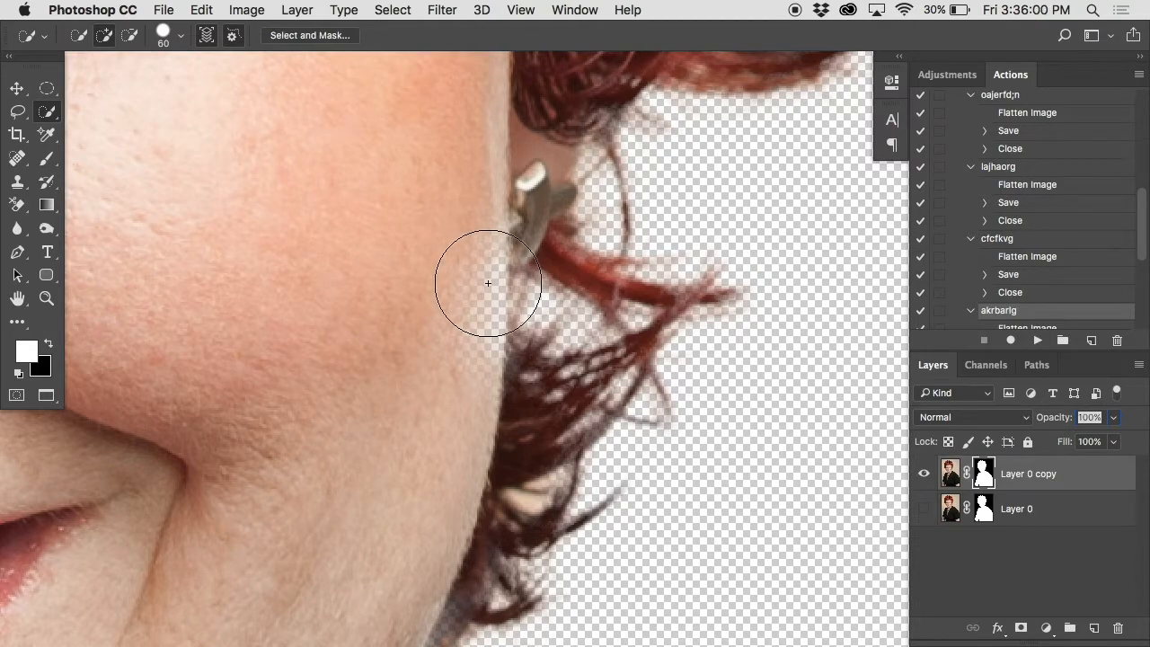
pyautogui.keyDown('alt'); pyautogui.click(983, 474); pyautogui.keyUp('alt')
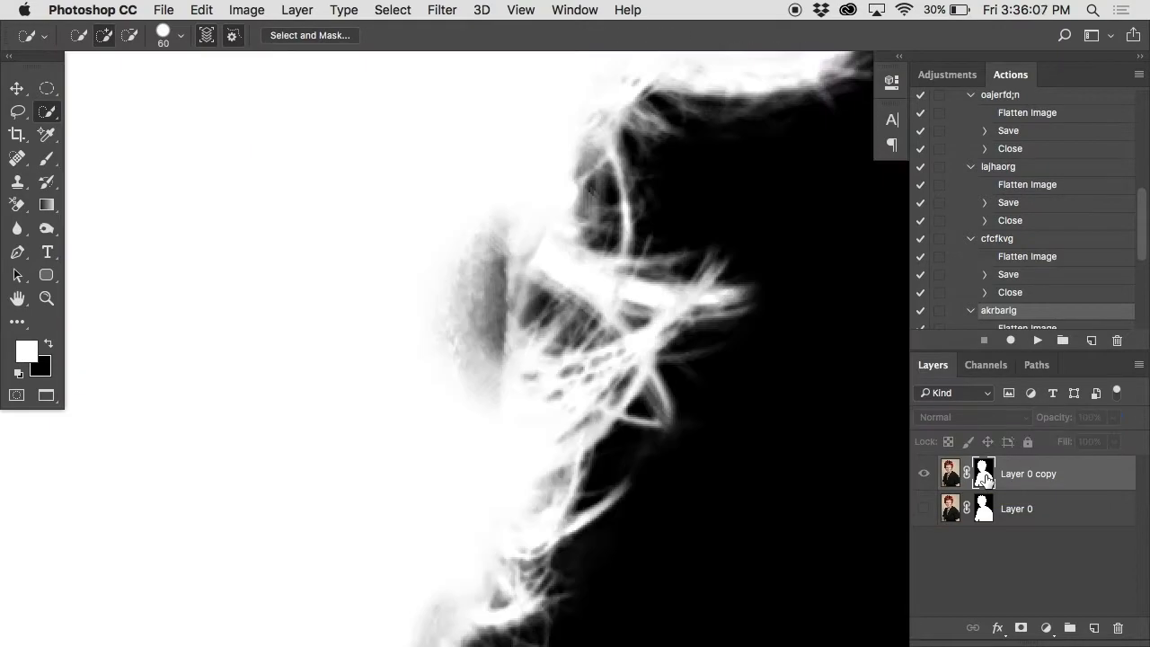
pyautogui.press('[')
pyautogui.press('[')
pyautogui.press('[')
pyautogui.press('[')
pyautogui.press('[')
pyautogui.moveTo(503, 192); pyautogui.dragTo(501, 327)
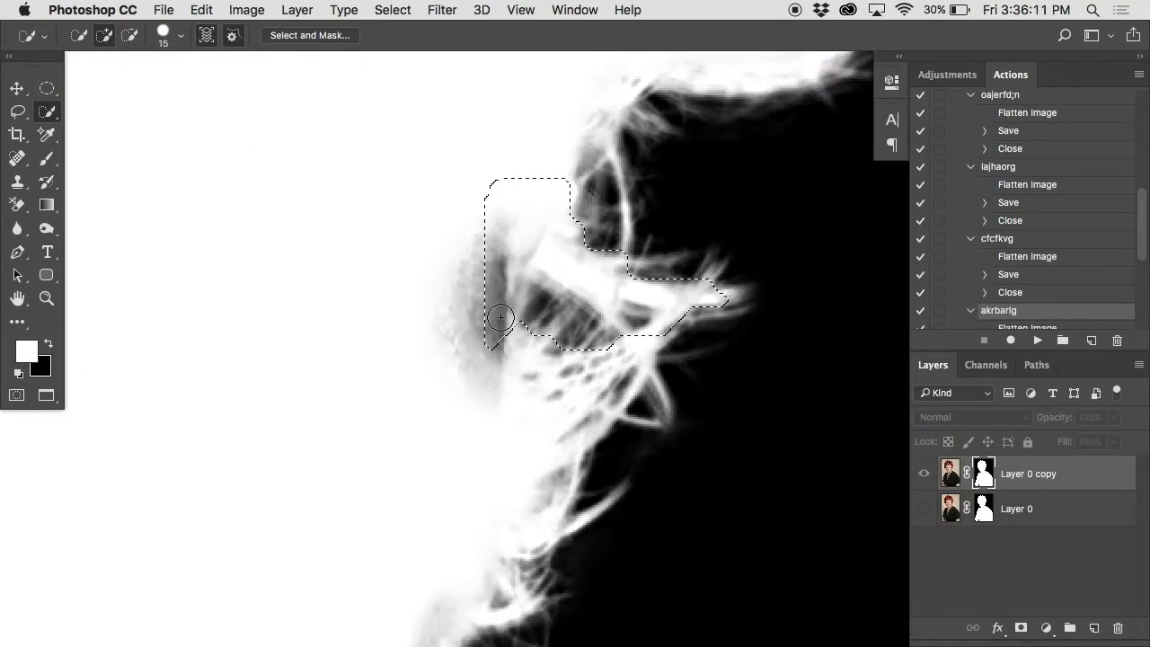
pyautogui.hotkey('ctrl', 'd')
# Step: Restore the semi-transparent cheek area beside the earring by painting white on the layer mask, using a size 15 brush in image view
pyautogui.press('b')
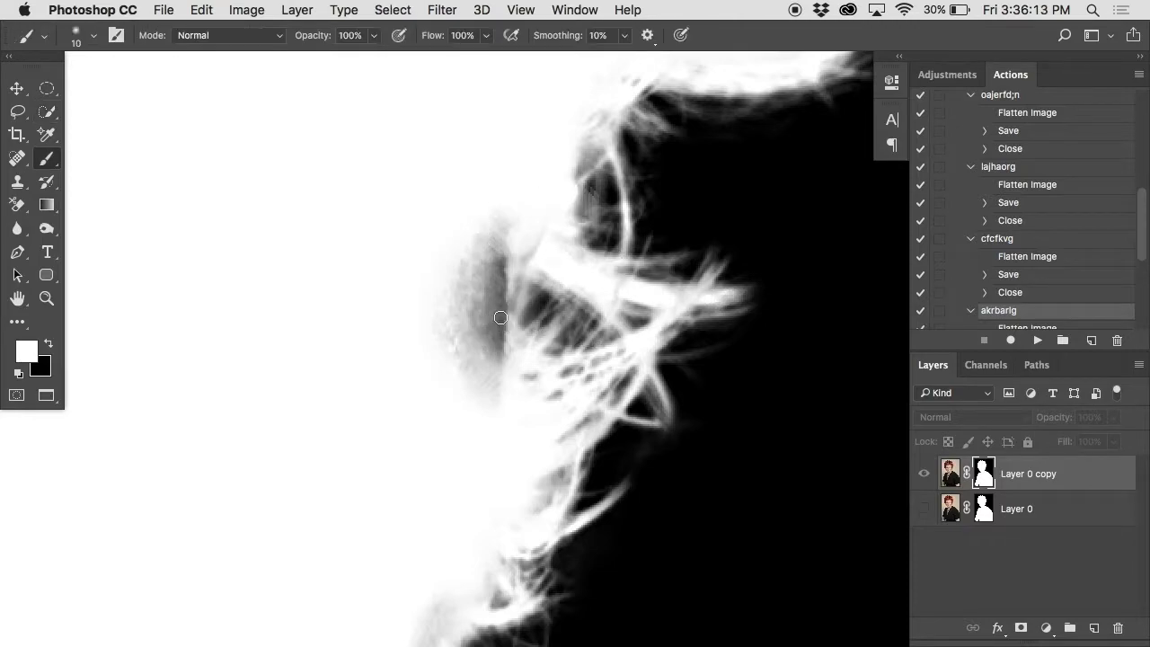
pyautogui.press(']')
pyautogui.press(']')
pyautogui.moveTo(500, 174)
pyautogui.mouseDown()
pyautogui.moveTo(477, 419)
pyautogui.moveTo(477, 145)
pyautogui.mouseUp()
pyautogui.press('super+z')
pyautogui.keyDown('alt'); pyautogui.click(985, 474); pyautogui.keyUp('alt')
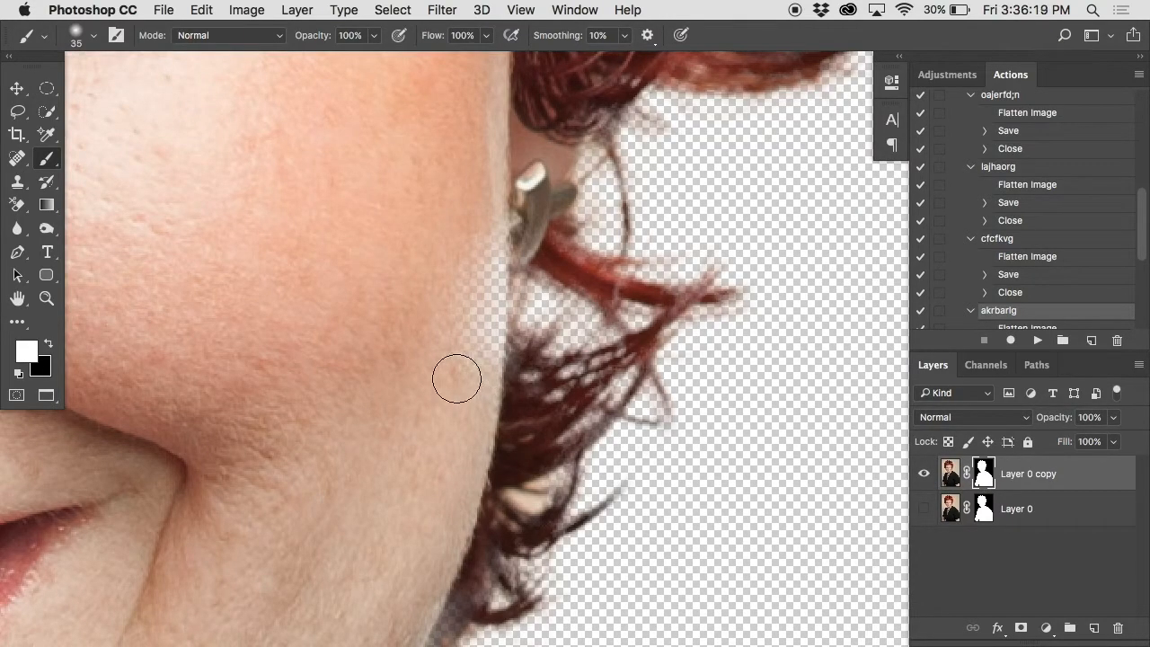
pyautogui.press('[')
pyautogui.press('[')
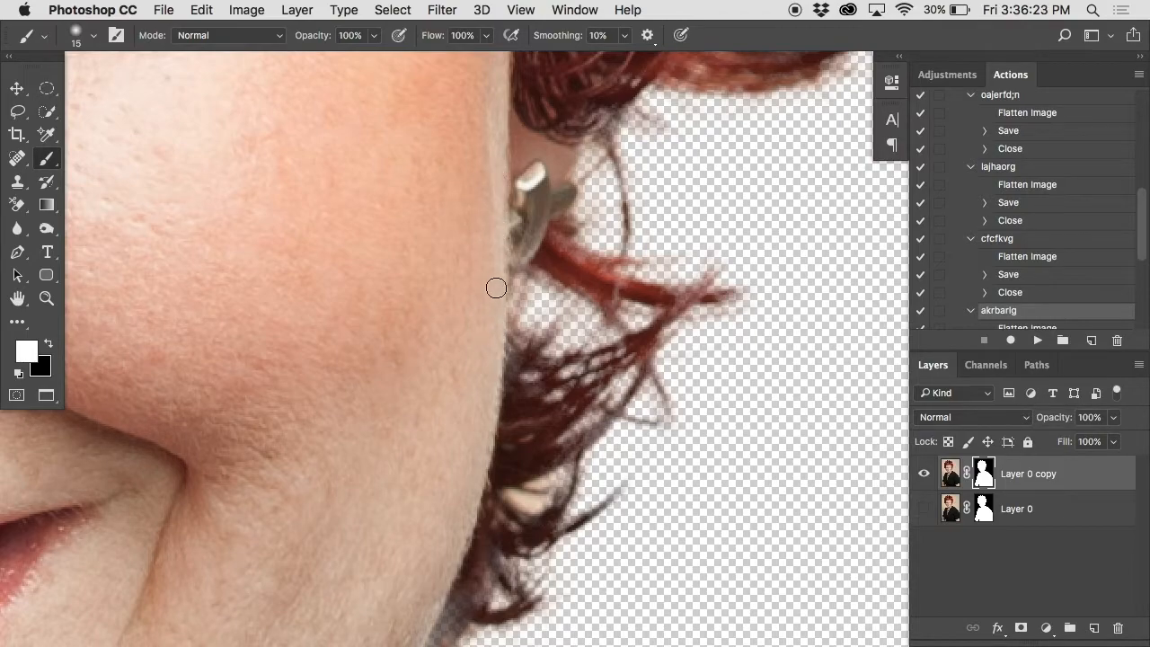
# Step: Examine the jacket's shoulder edge from the neck outward, in image view and as the layer mask alone
pyautogui.keyDown('alt'); pyautogui.click(486, 356); pyautogui.keyUp('alt')
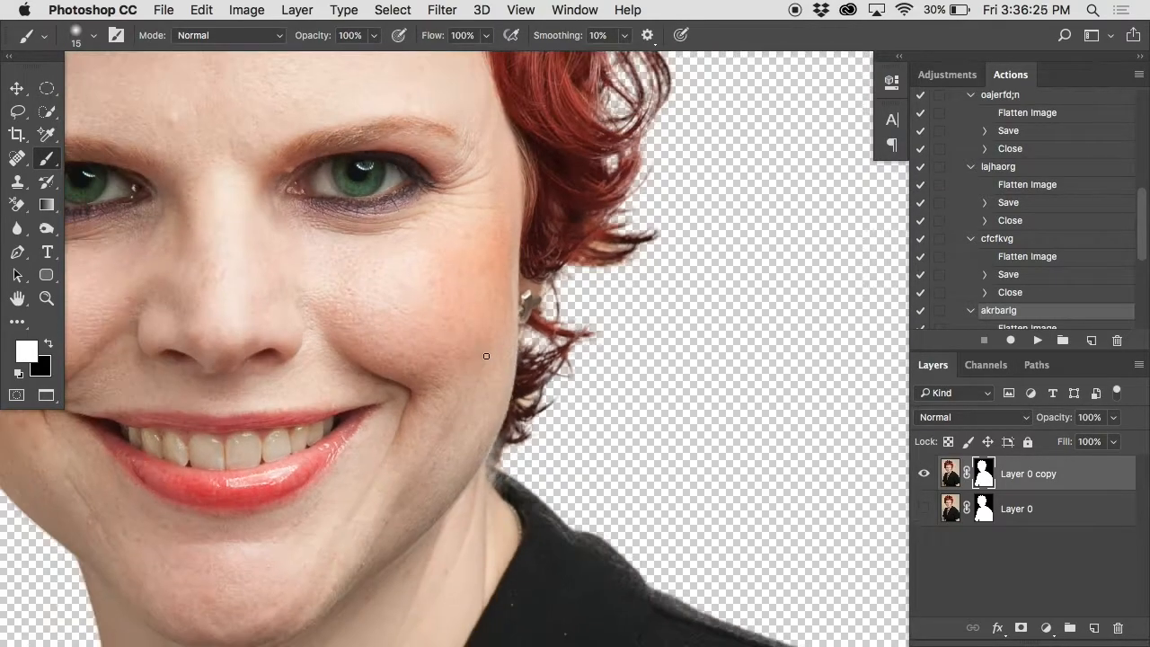
pyautogui.keyDown('super'); pyautogui.click(491, 472); pyautogui.keyUp('super')
pyautogui.keyDown('super'); pyautogui.click(491, 464); pyautogui.keyUp('super')
pyautogui.moveTo(464, 455)
pyautogui.mouseDown()
pyautogui.moveTo(405, 547)
pyautogui.moveTo(429, 588)
pyautogui.moveTo(356, 303)
pyautogui.mouseUp()
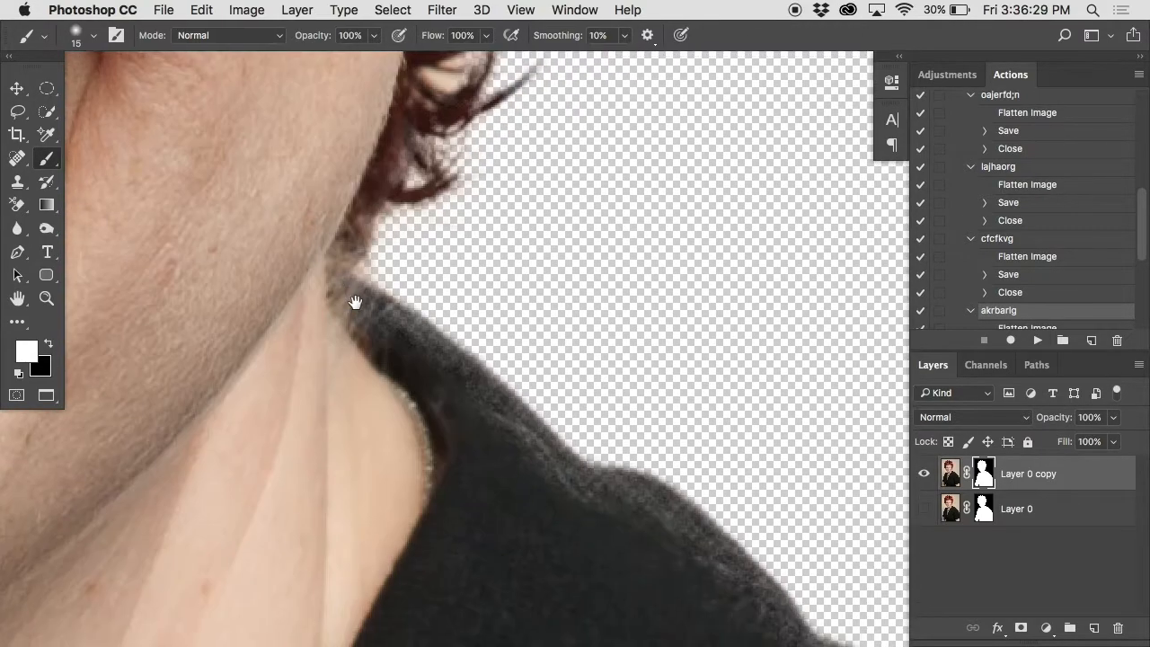
pyautogui.moveTo(492, 416); pyautogui.dragTo(345, 238)
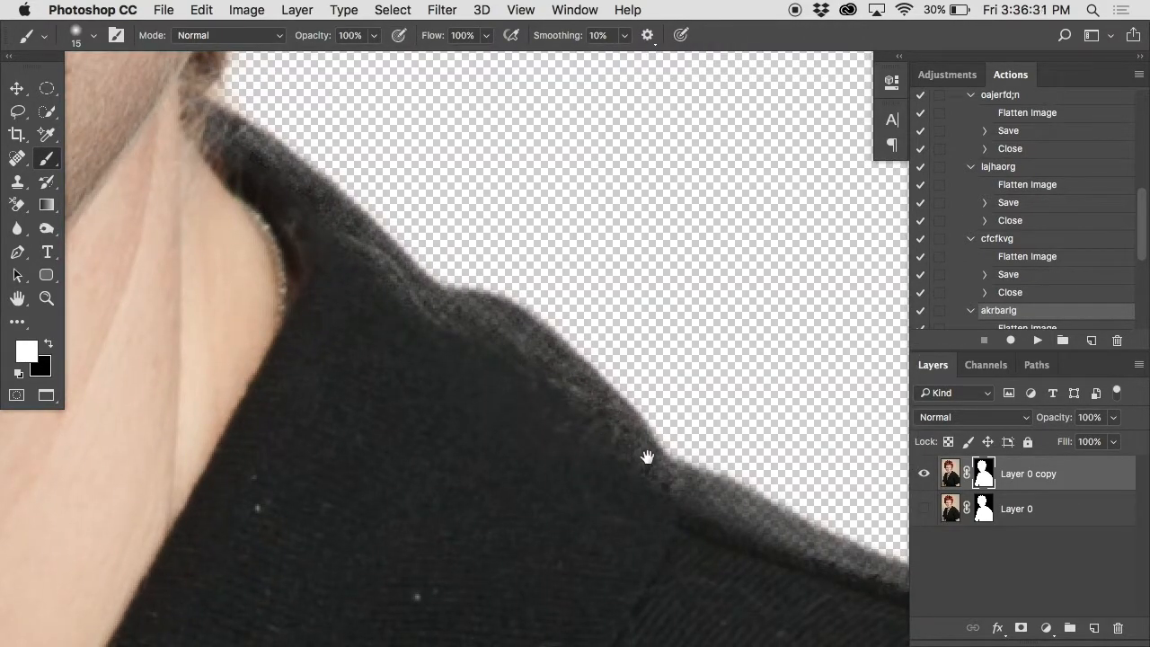
pyautogui.keyDown('alt'); pyautogui.click(984, 475); pyautogui.keyUp('alt')
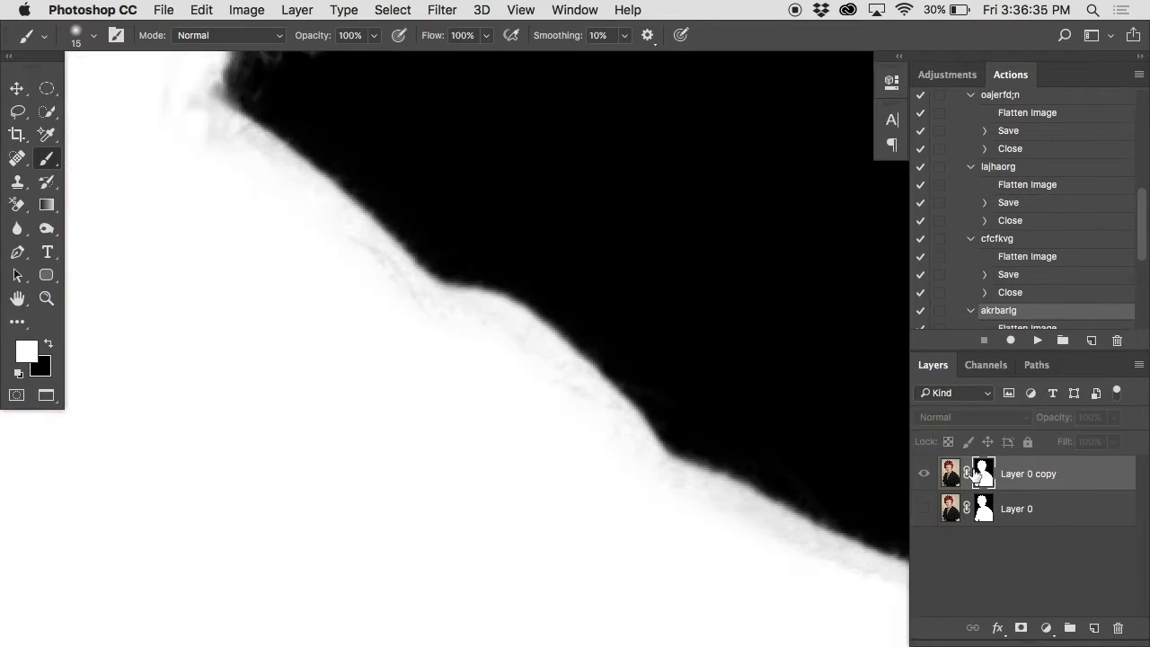
pyautogui.keyDown('super'); pyautogui.click(553, 351); pyautogui.keyUp('super')
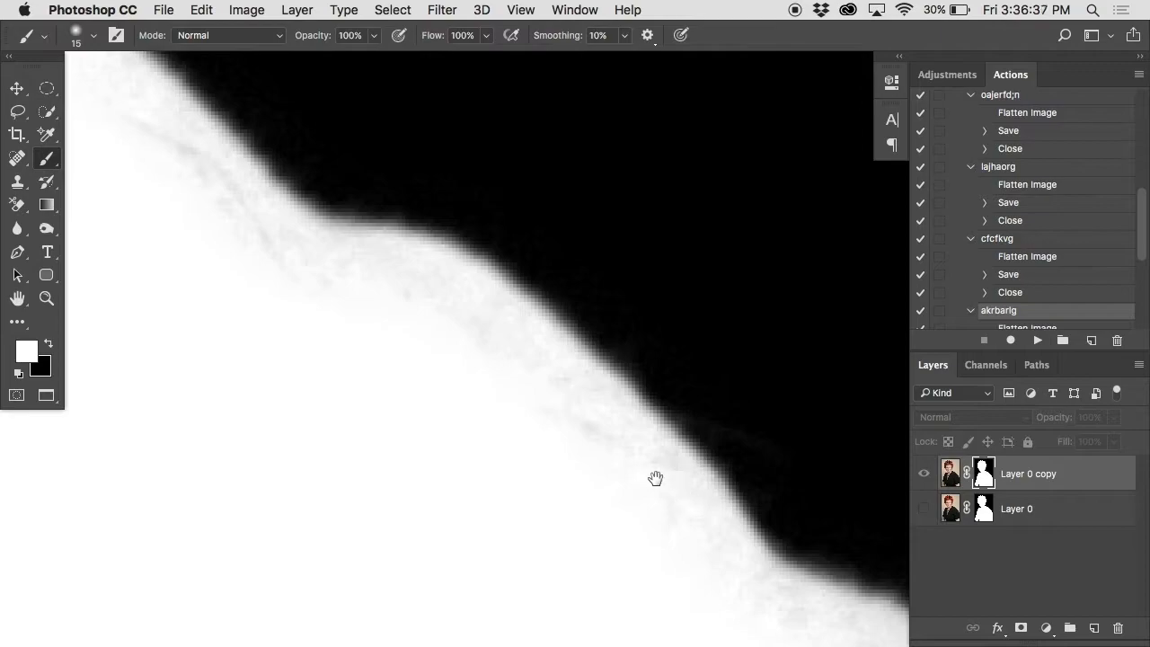
pyautogui.keyDown('alt'); pyautogui.keyDown('super'); pyautogui.click(496, 359); pyautogui.keyUp('super'); pyautogui.keyUp('alt')
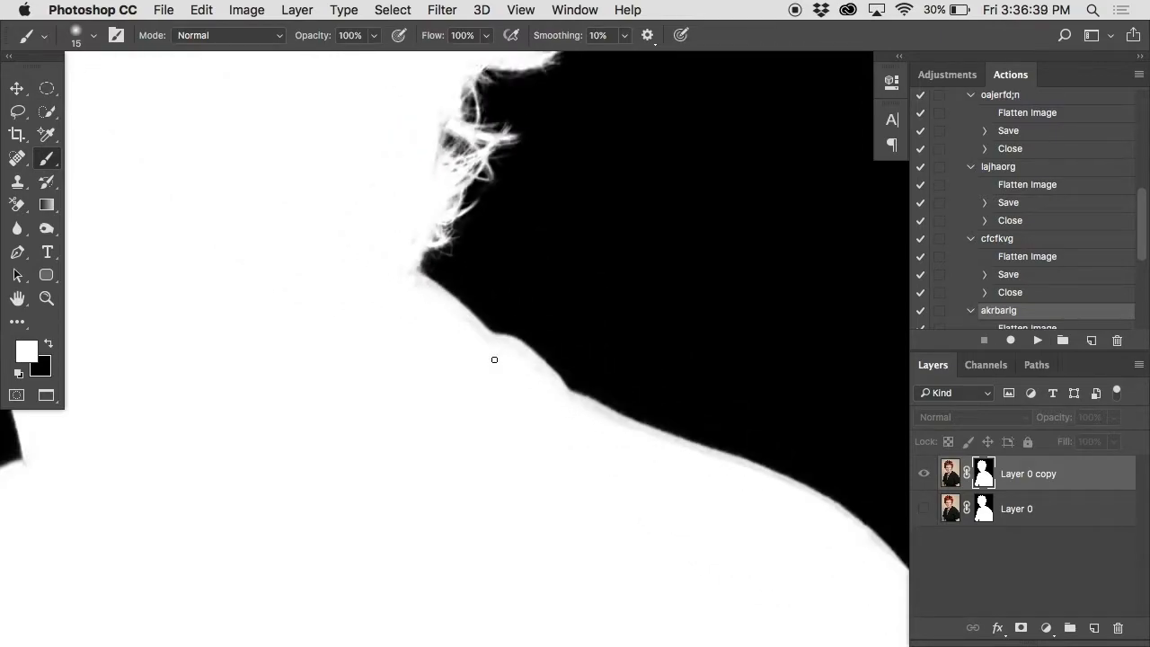
# Step: Lasso the shoulder edge with a 15.2 px feather and apply Levels to the mask with the white input at 223
pyautogui.press('l')
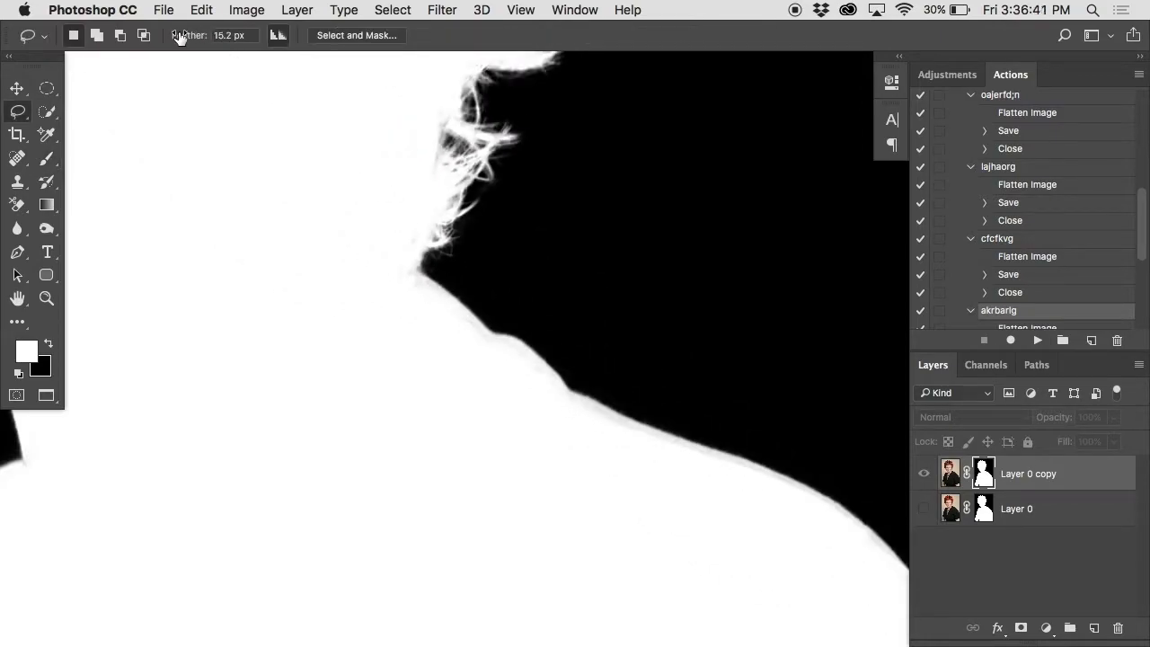
pyautogui.moveTo(379, 256)
pyautogui.mouseDown()
pyautogui.moveTo(714, 341)
pyautogui.moveTo(866, 451)
pyautogui.moveTo(903, 536)
pyautogui.moveTo(859, 600)
pyautogui.moveTo(718, 548)
pyautogui.moveTo(521, 439)
pyautogui.moveTo(357, 239)
pyautogui.mouseUp()
pyautogui.keyDown('super'); pyautogui.click(505, 365); pyautogui.keyUp('super')
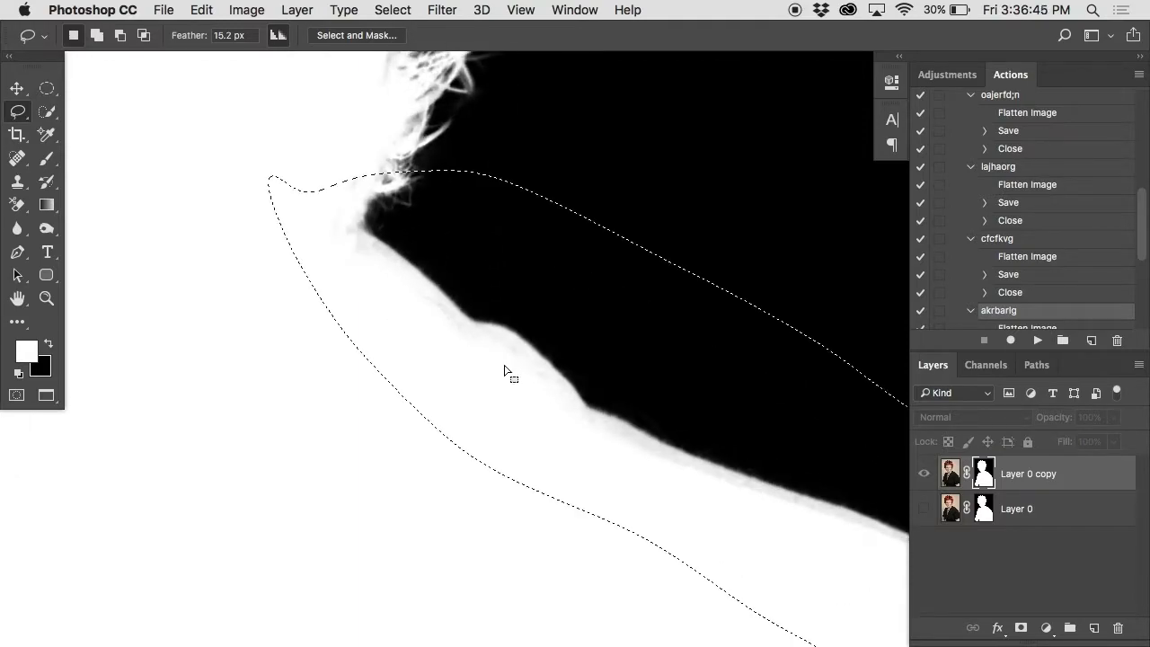
pyautogui.press('super+l')
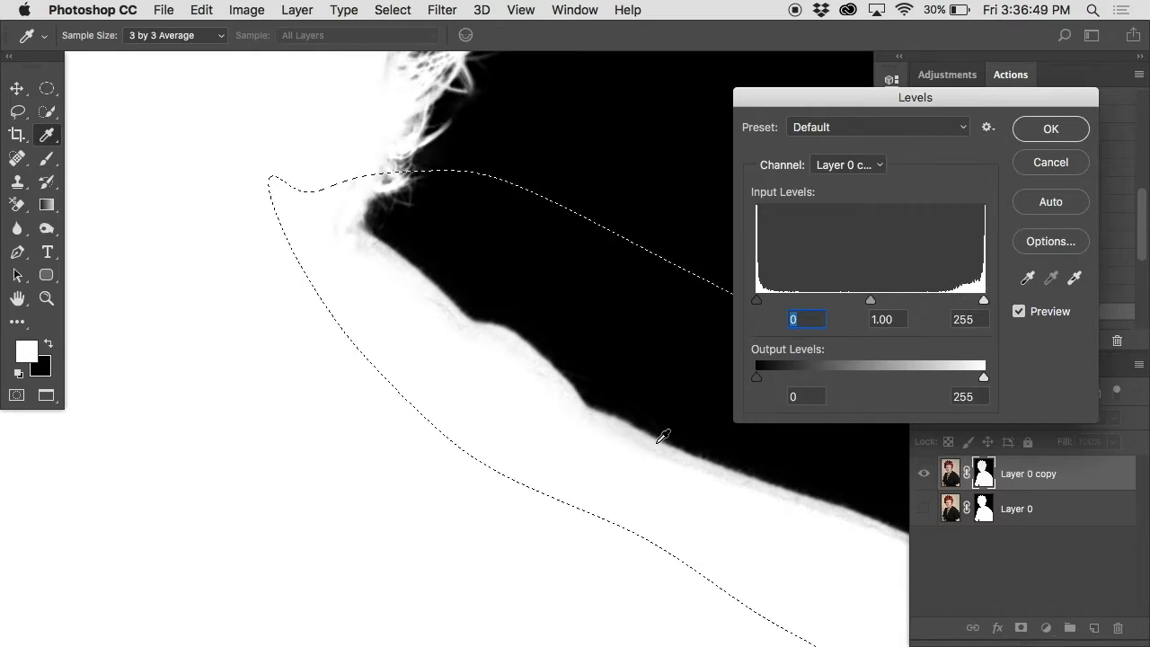
pyautogui.moveTo(984, 299); pyautogui.dragTo(955, 300)
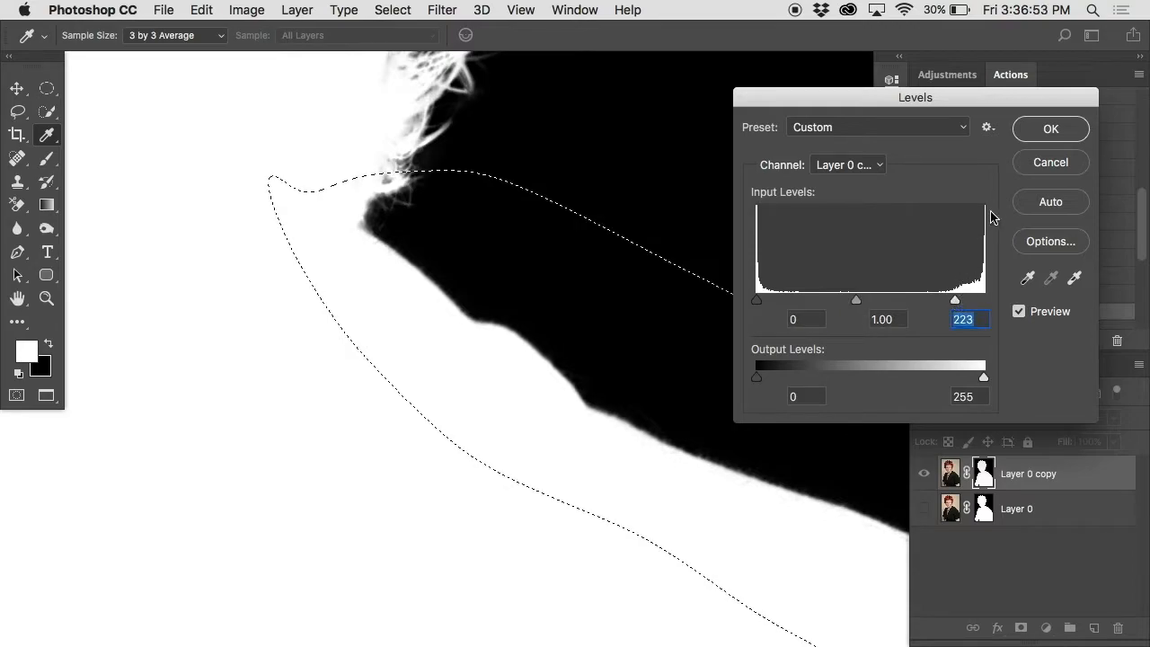
pyautogui.click(1033, 130)
# Step: Examine the hair edges in the mask, return to image view and inspect the crown tuft's semi-transparent strands up close
pyautogui.scroll(15, 487, 303)
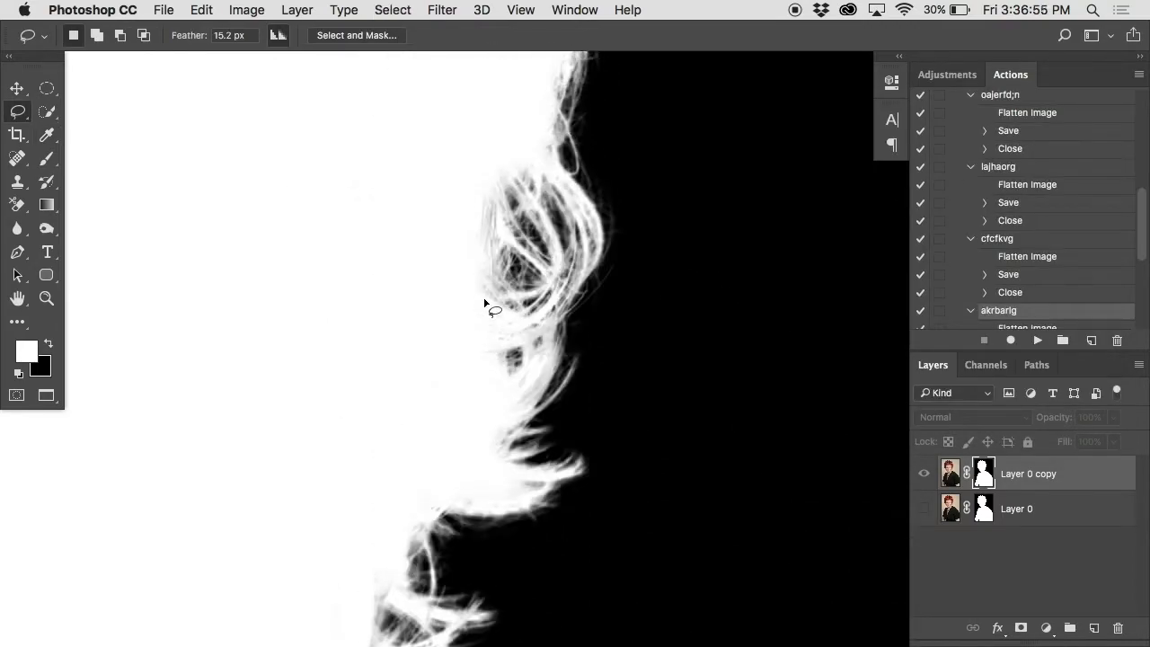
pyautogui.hscroll(-10, 488, 303)
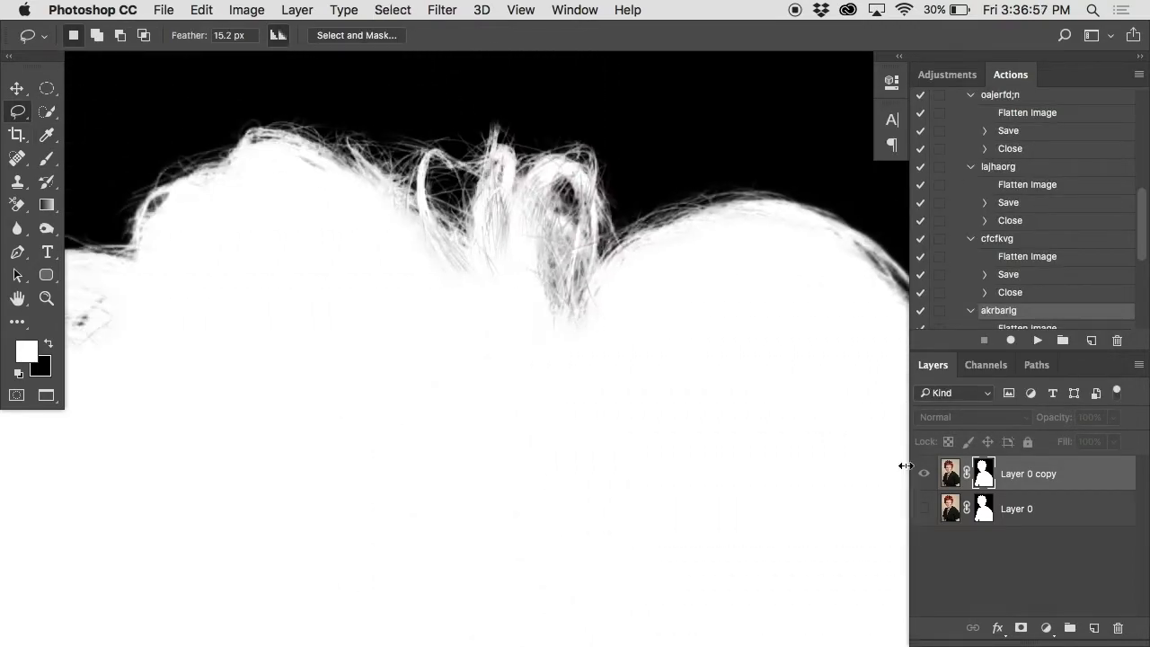
pyautogui.keyDown('alt'); pyautogui.click(987, 474); pyautogui.keyUp('alt')
pyautogui.click(952, 474)
pyautogui.keyDown('super'); pyautogui.click(511, 223); pyautogui.keyUp('super')
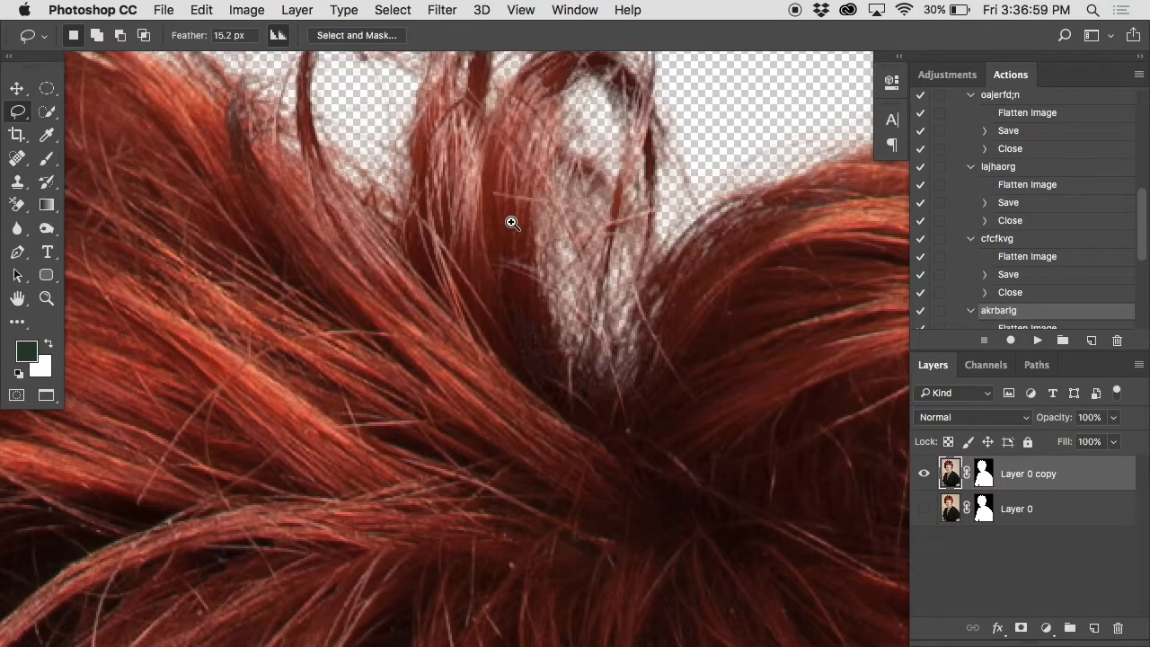
pyautogui.keyDown('super'); pyautogui.click(464, 164); pyautogui.keyUp('super')
pyautogui.moveTo(511, 334); pyautogui.dragTo(530, 517)
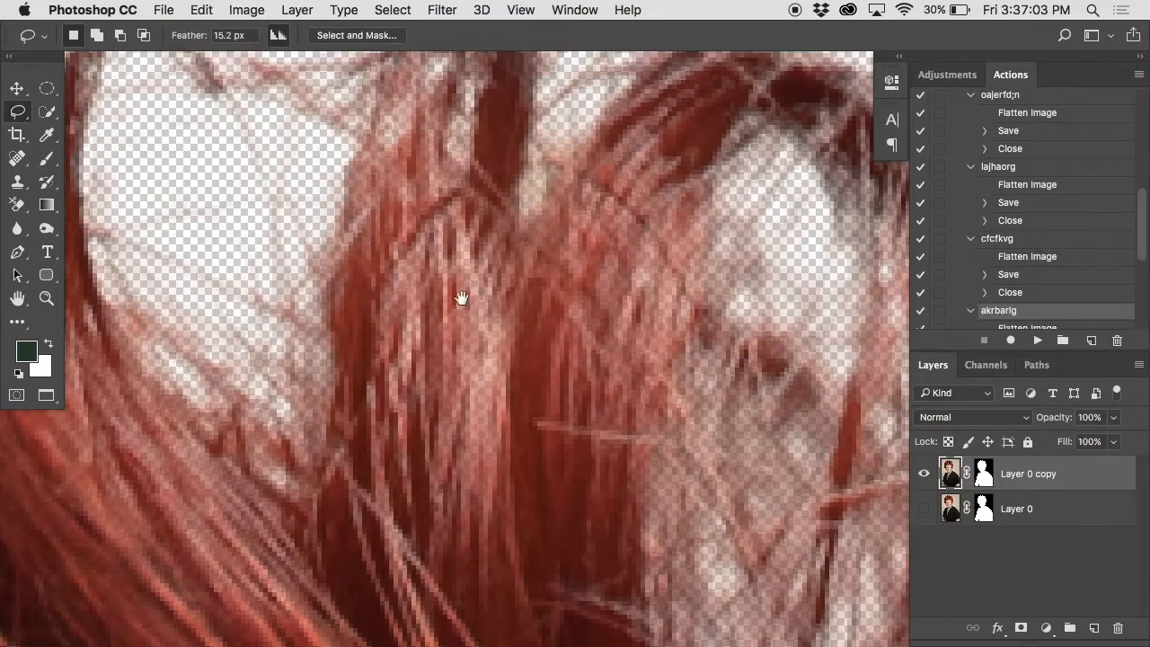
pyautogui.keyDown('alt'); pyautogui.keyDown('super'); pyautogui.click(493, 409); pyautogui.keyUp('super'); pyautogui.keyUp('alt')
pyautogui.keyDown('alt'); pyautogui.keyDown('super'); pyautogui.click(492, 410); pyautogui.keyUp('super'); pyautogui.keyUp('alt')
# Step: Try painting over the crown tuft's strands with the Brush tool, including in white on the layer mask, and undo the strokes
pyautogui.press('b')
pyautogui.moveTo(501, 424); pyautogui.dragTo(500, 332)
pyautogui.press('super+z')
pyautogui.click(984, 473)
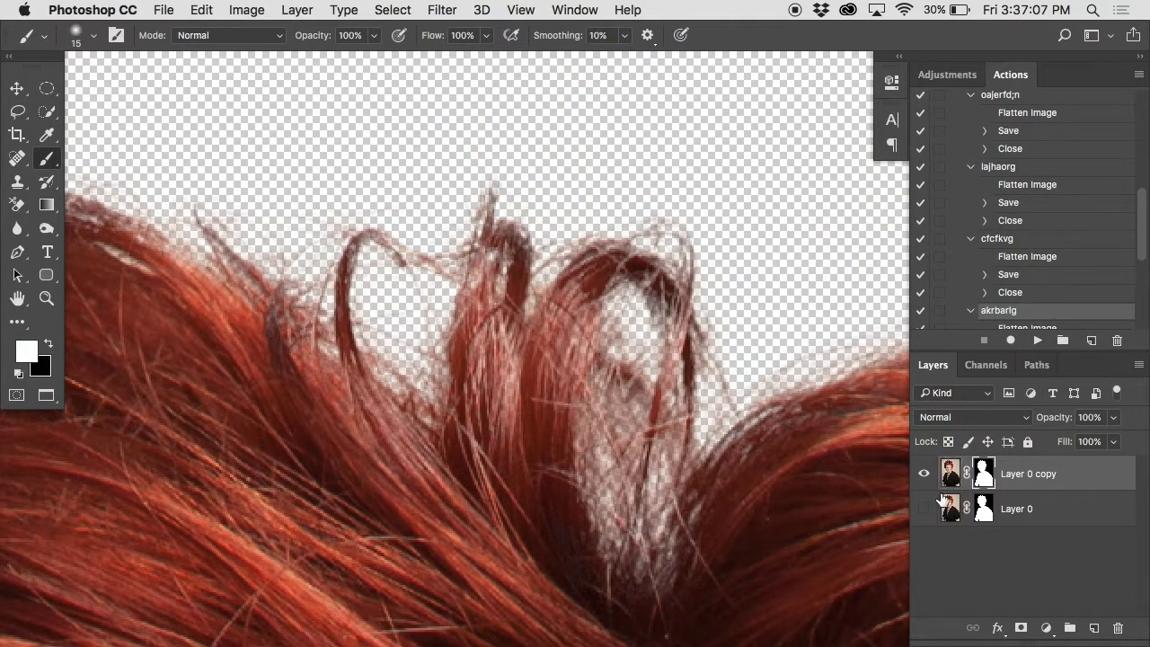
pyautogui.moveTo(511, 429)
pyautogui.mouseDown()
pyautogui.moveTo(508, 322)
pyautogui.moveTo(487, 373)
pyautogui.moveTo(482, 343)
pyautogui.mouseUp()
pyautogui.press('super+z')
# Step: Lasso the tuft of hair at the crown with a 15.2 px feather and display only the layer mask
pyautogui.press('l')
pyautogui.keyDown('alt'); pyautogui.keyDown('super'); pyautogui.click(742, 359); pyautogui.keyUp('super'); pyautogui.keyUp('alt')
pyautogui.moveTo(792, 277)
pyautogui.mouseDown()
pyautogui.moveTo(573, 217)
pyautogui.moveTo(470, 227)
pyautogui.moveTo(433, 306)
pyautogui.mouseUp()
pyautogui.moveTo(516, 512)
pyautogui.mouseDown()
pyautogui.moveTo(788, 516)
pyautogui.moveTo(826, 267)
pyautogui.mouseUp()
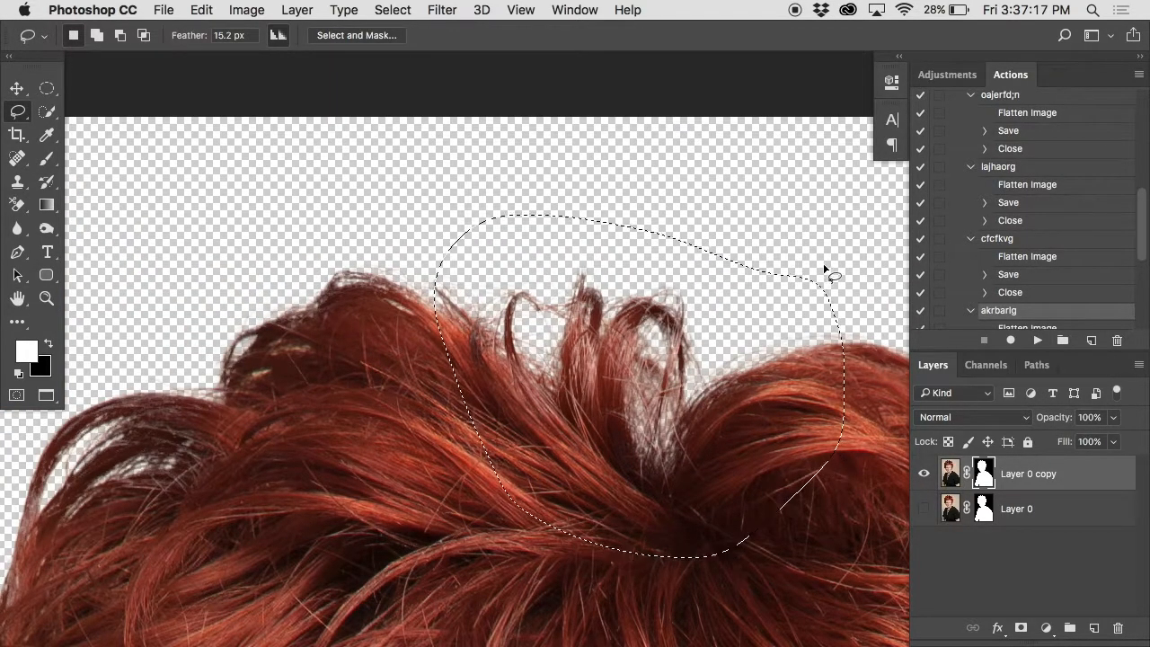
pyautogui.keyDown('alt'); pyautogui.click(982, 473); pyautogui.keyUp('alt')
pyautogui.keyDown('super'); pyautogui.click(595, 378); pyautogui.keyUp('super')
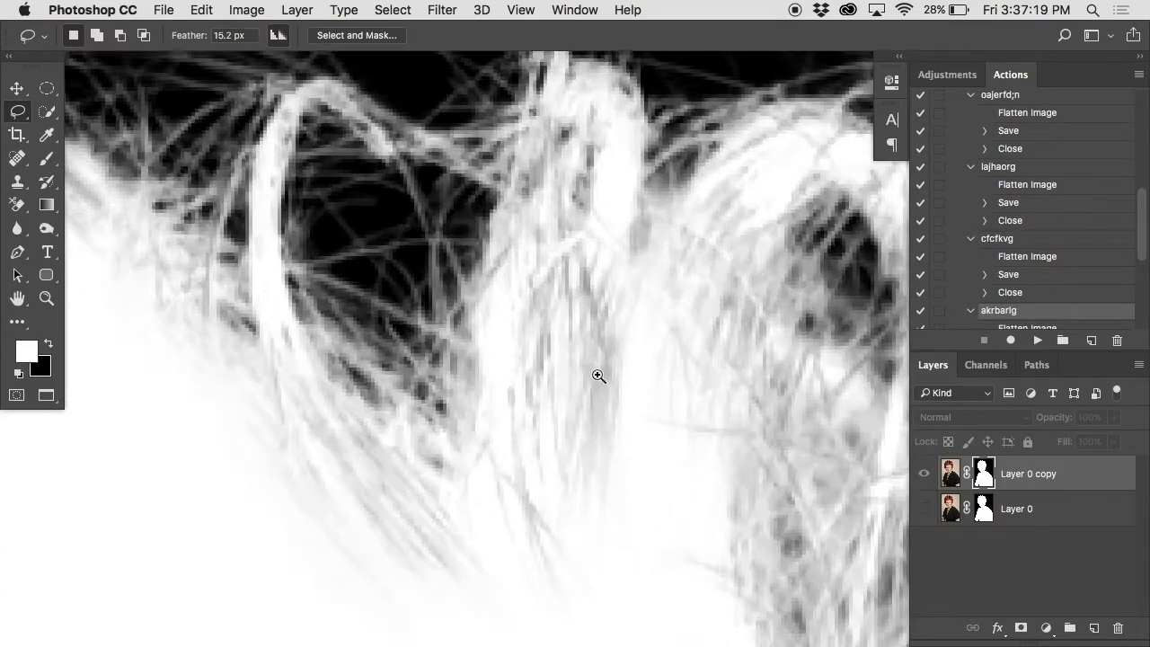
pyautogui.keyDown('alt'); pyautogui.keyDown('super'); pyautogui.click(612, 371); pyautogui.keyUp('super'); pyautogui.keyUp('alt')
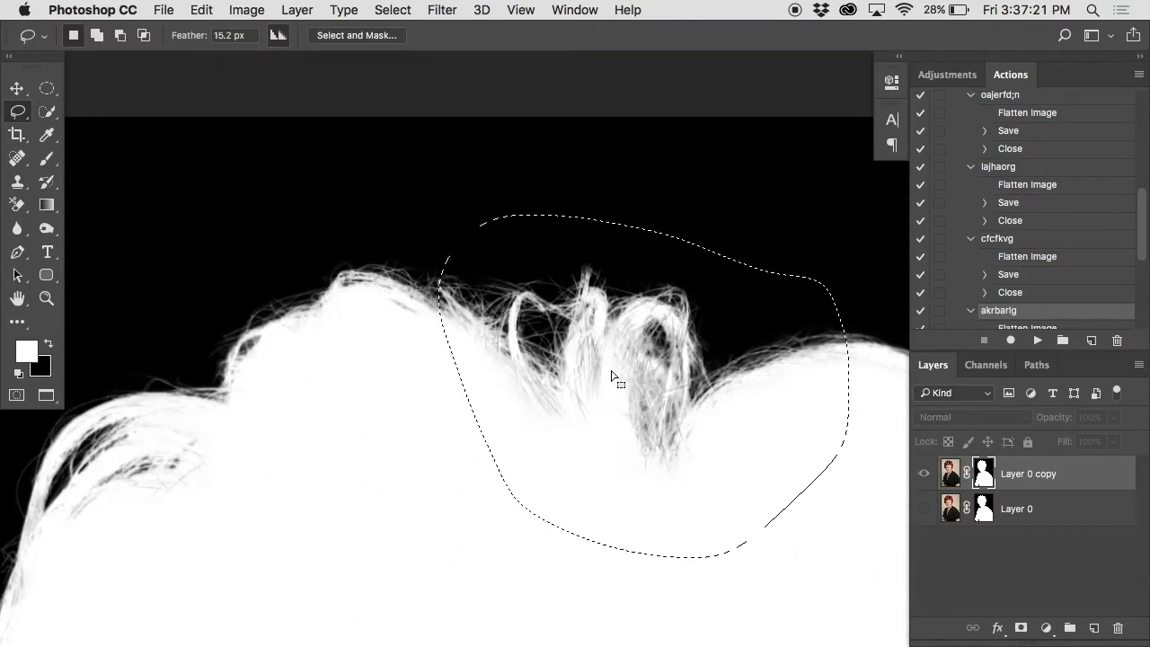
pyautogui.press('super+l')
pyautogui.moveTo(982, 302); pyautogui.dragTo(949, 302)
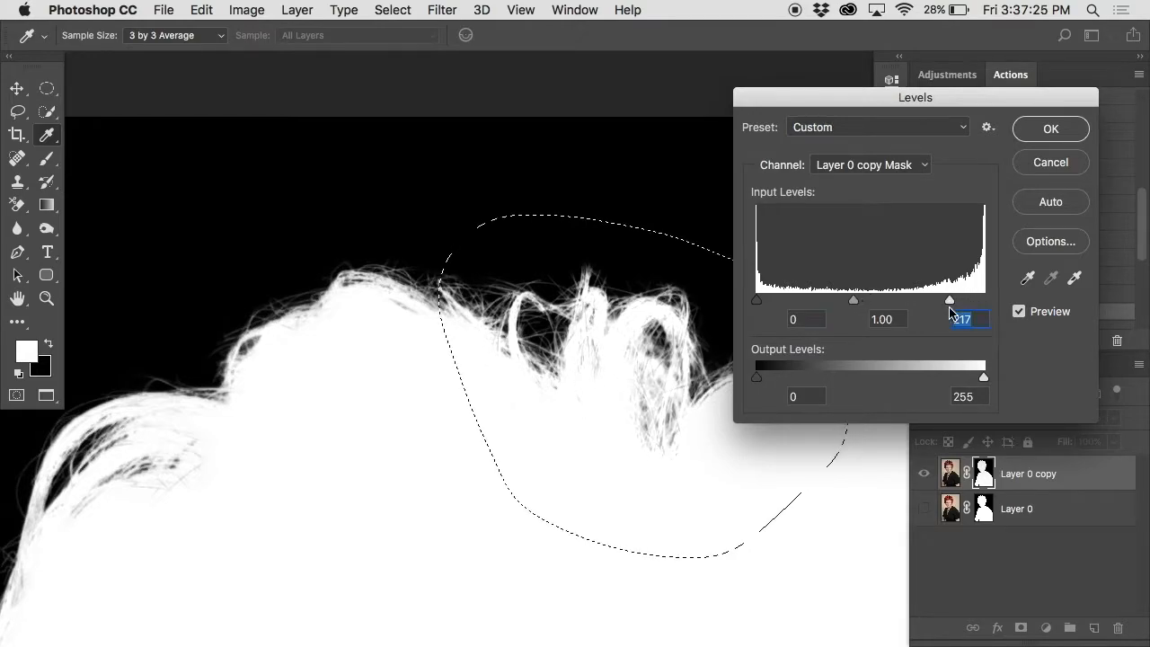
pyautogui.click(1046, 162)
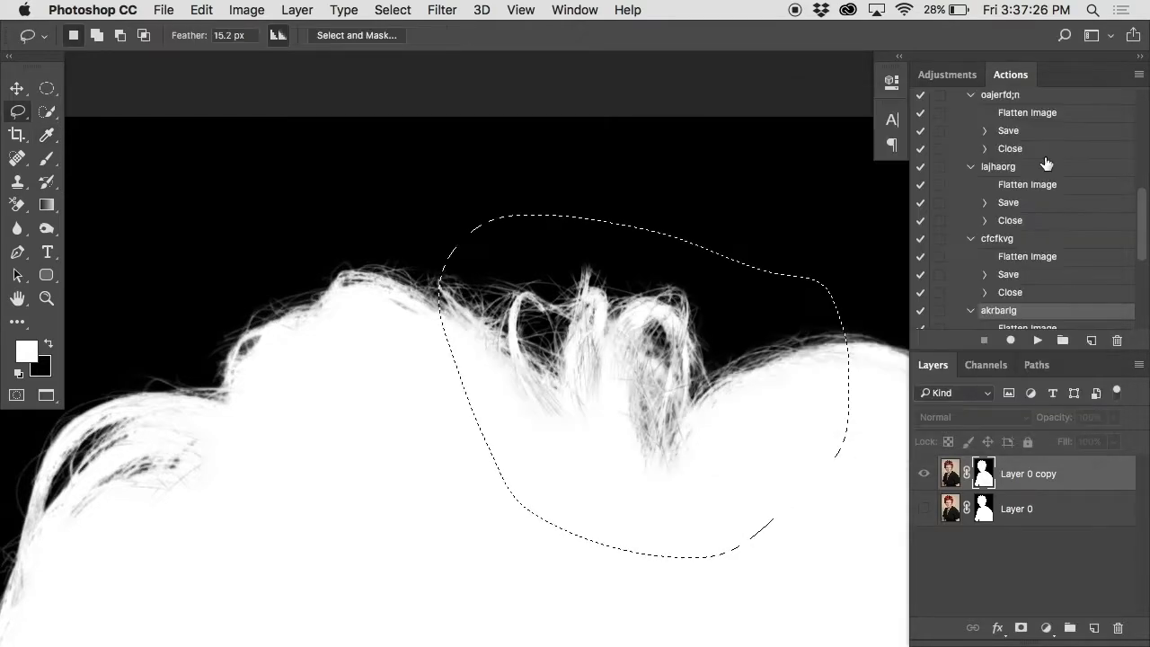
# Step: Return to image view and apply Levels to the mask within the crown selection, with the white input at 200
pyautogui.keyDown('alt'); pyautogui.click(982, 469); pyautogui.keyUp('alt')
pyautogui.press('super+l')
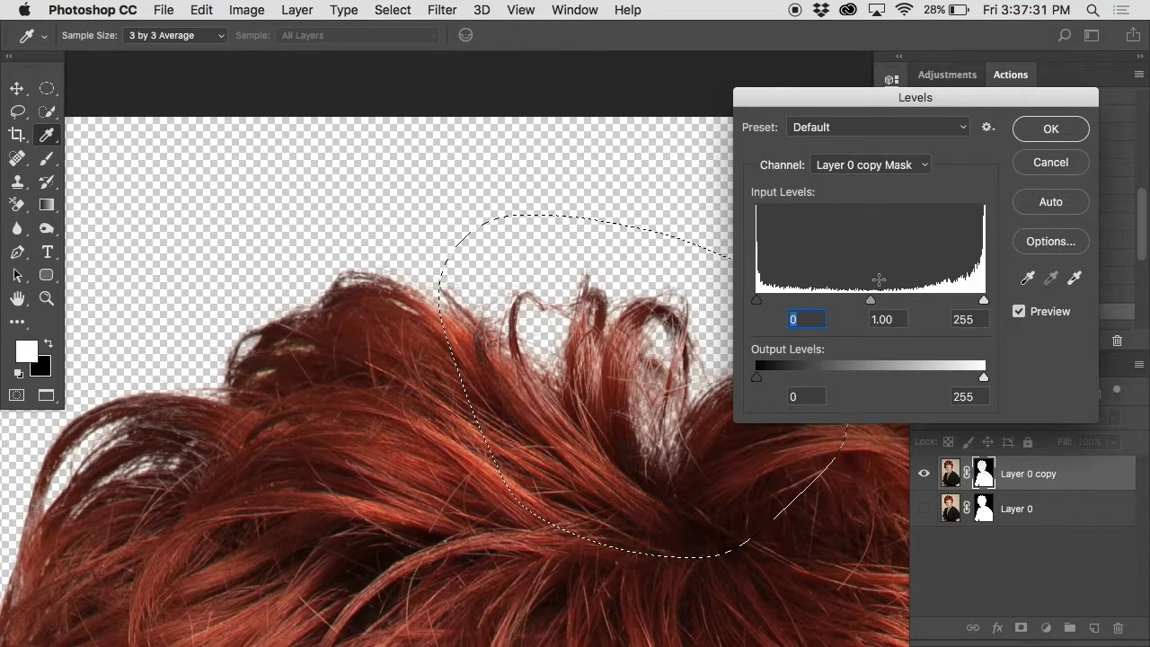
pyautogui.keyDown('super'); pyautogui.click(585, 389); pyautogui.keyUp('super')
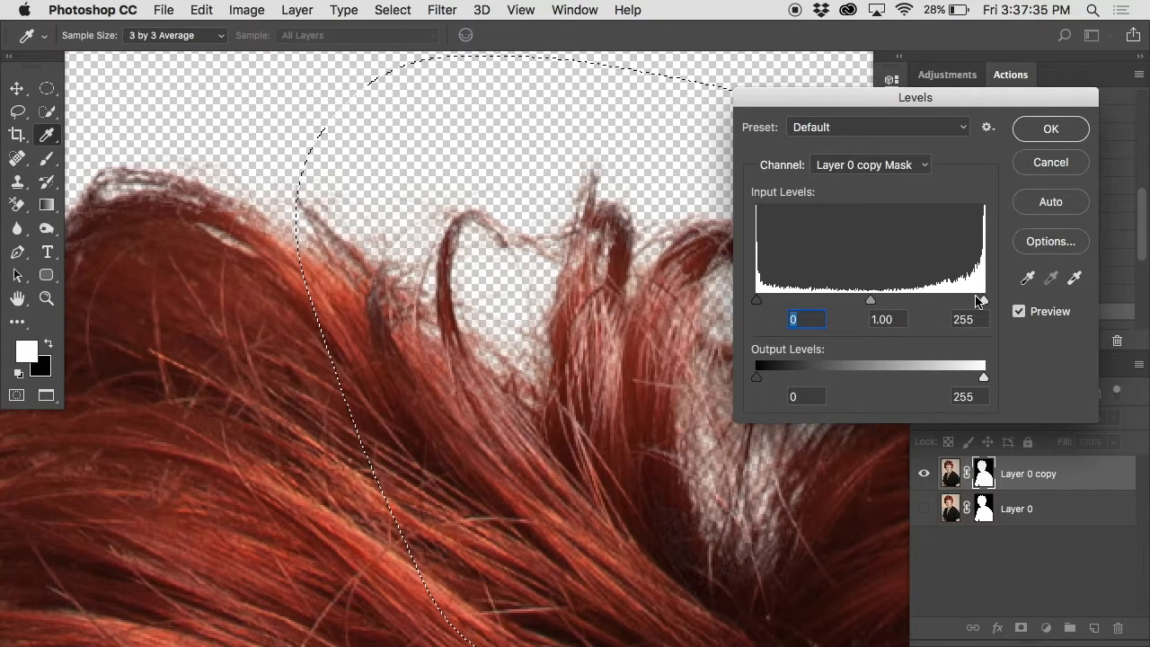
pyautogui.moveTo(983, 300); pyautogui.dragTo(935, 310)
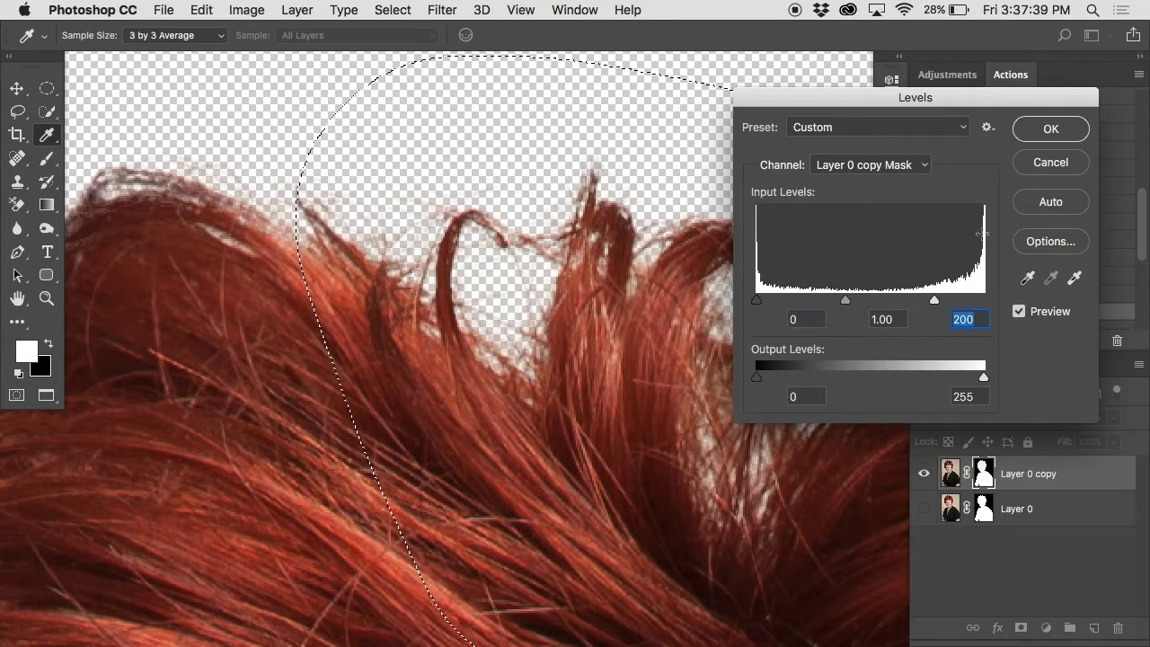
pyautogui.click(1049, 128)
# Step: Clear the crown selection and check the hair tuft's edges against the transparent background
pyautogui.keyDown('alt'); pyautogui.keyDown('super'); pyautogui.click(649, 327); pyautogui.keyUp('super'); pyautogui.keyUp('alt')
pyautogui.keyDown('alt'); pyautogui.keyDown('super'); pyautogui.click(649, 328); pyautogui.keyUp('super'); pyautogui.keyUp('alt')
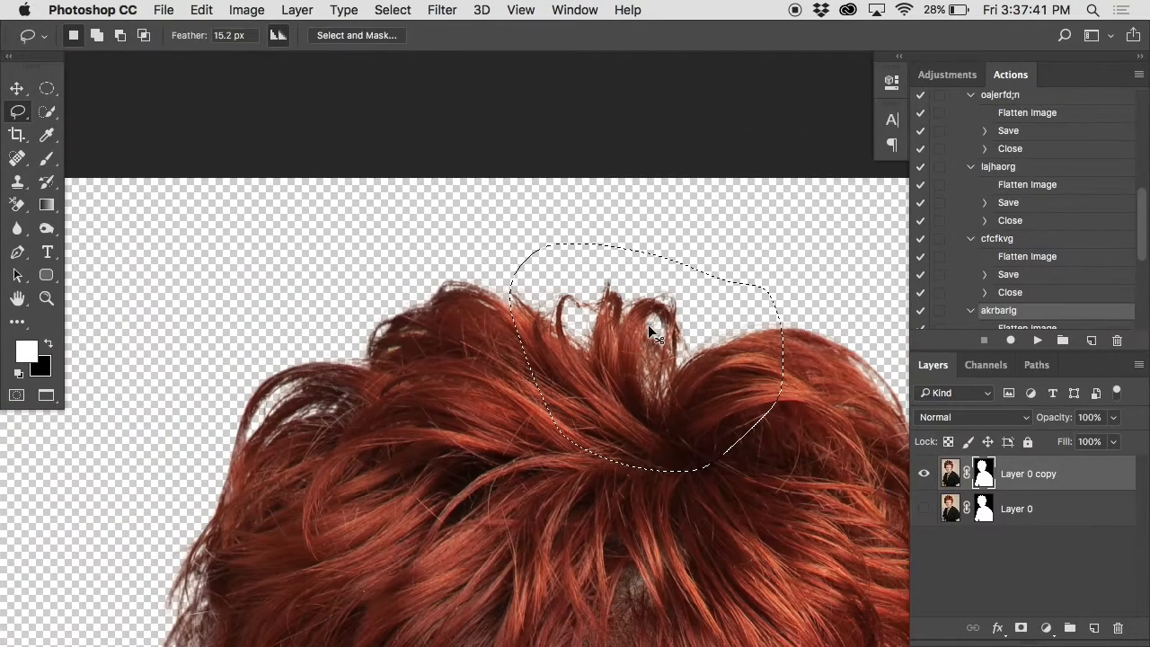
pyautogui.press('super+d')
pyautogui.scroll(-3, 506, 381)
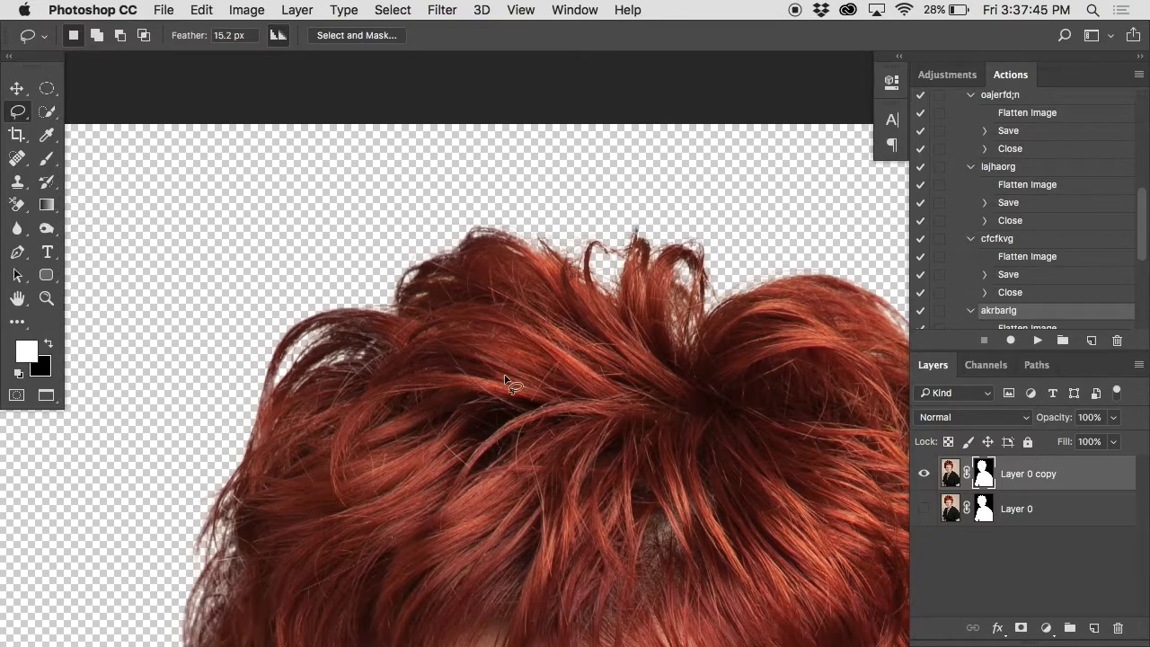
pyautogui.keyDown('super'); pyautogui.click(599, 282); pyautogui.keyUp('super')
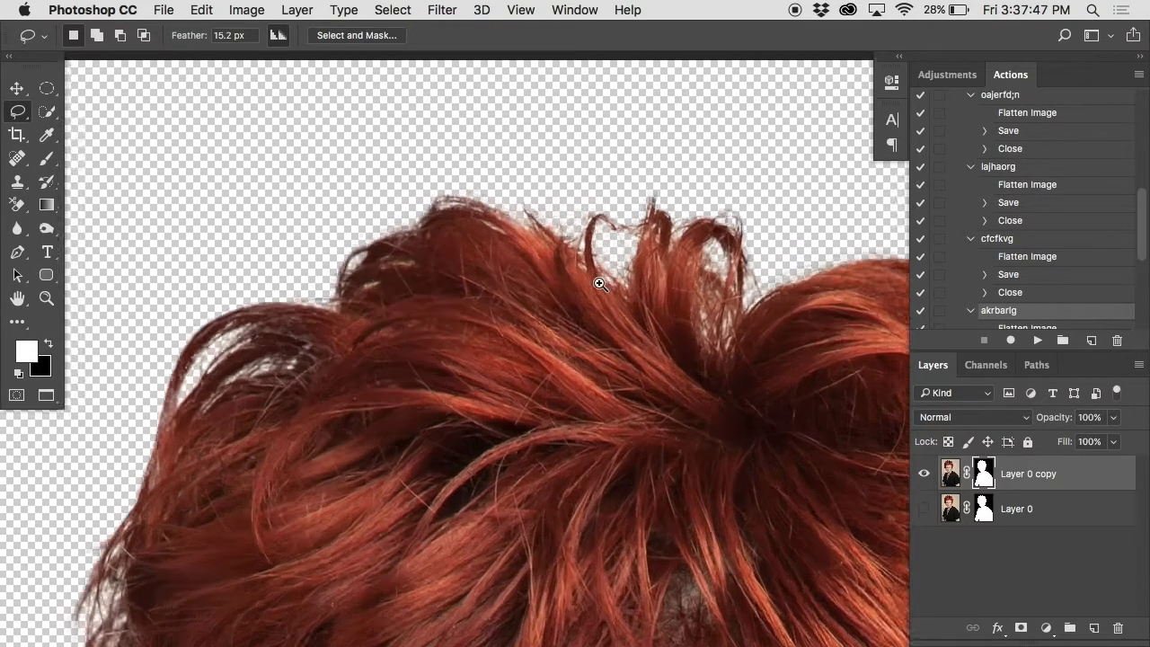
# Step: Switch to the Blur tool and reduce its brush size to 80 for softening the hair edge beside the crown
pyautogui.hscroll(-8, 598, 283)
pyautogui.scroll(5, 599, 282)
pyautogui.hscroll(-3, 599, 282)
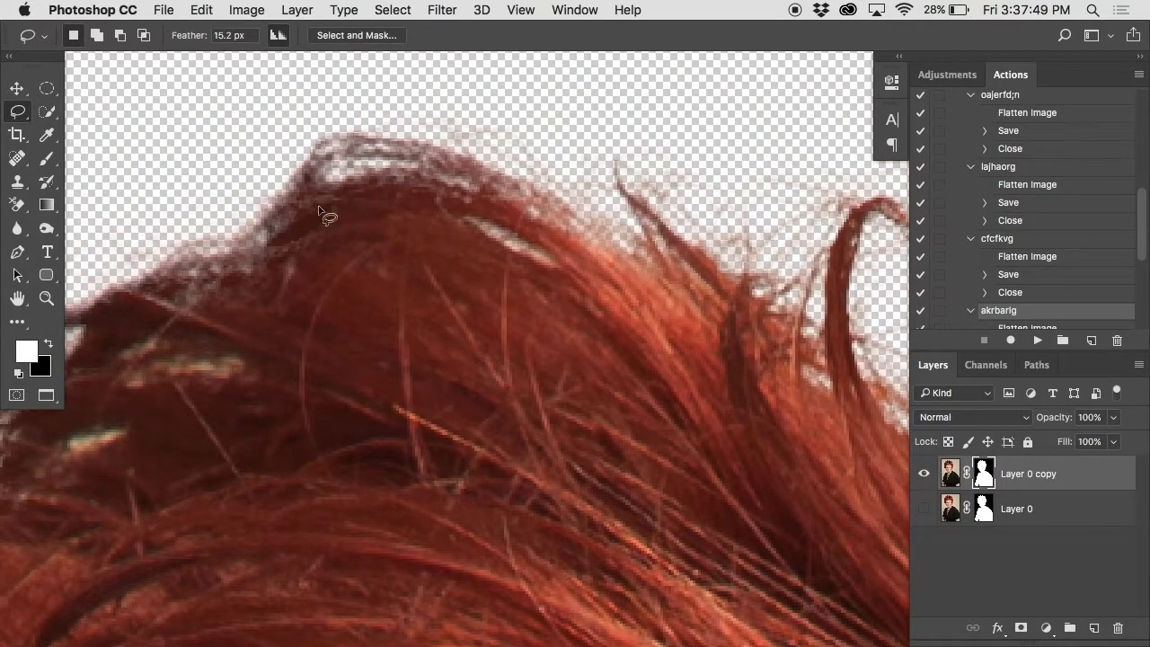
pyautogui.click(16, 230)
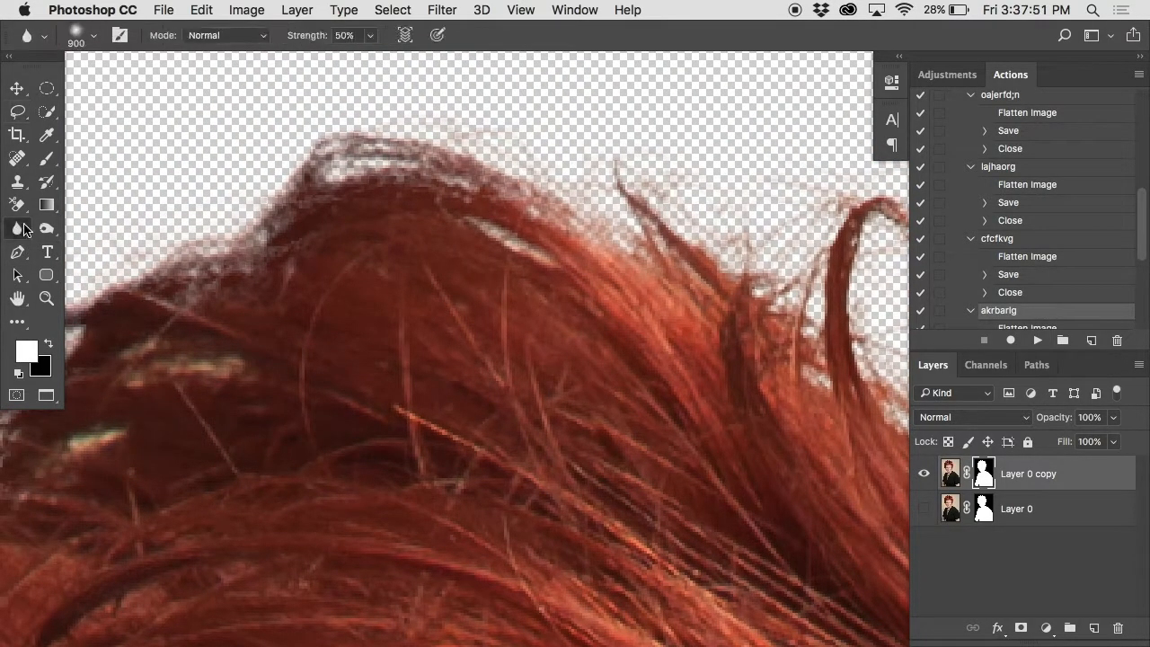
pyautogui.press('[')
pyautogui.press('[')
pyautogui.press('[')
pyautogui.press('[')
pyautogui.press('[')
pyautogui.press('[')
pyautogui.press('[')
pyautogui.press('[')
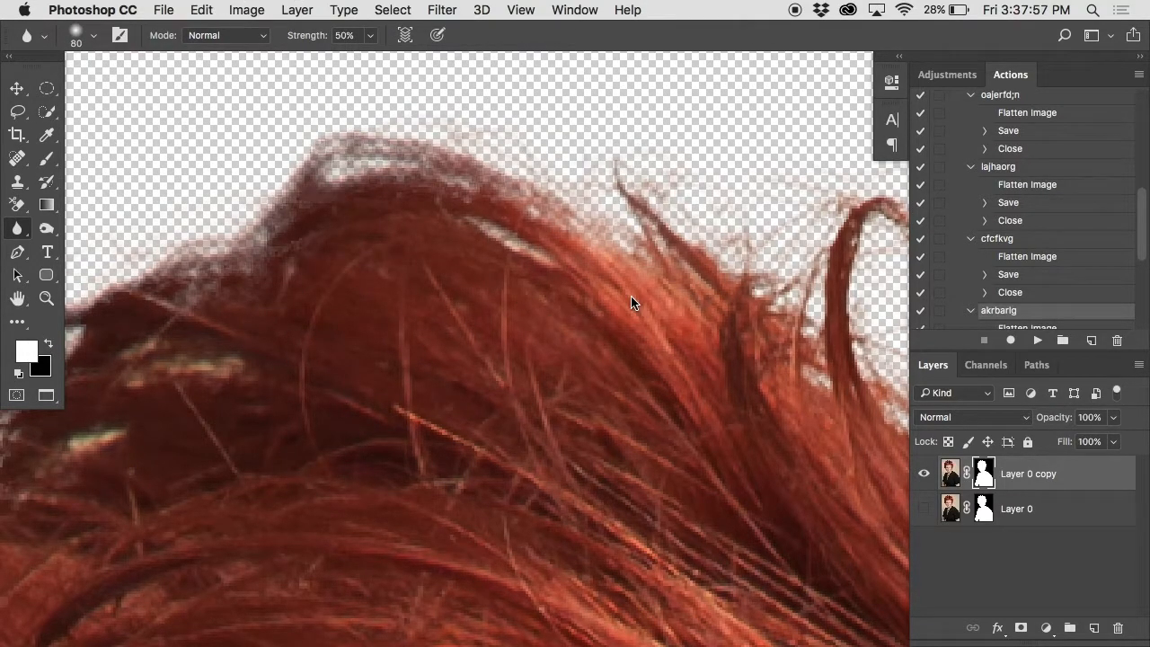
# Step: Undo the last blur along the upper hair edge
pyautogui.hscroll(-5, 631, 297)
pyautogui.scroll(-2, 632, 297)
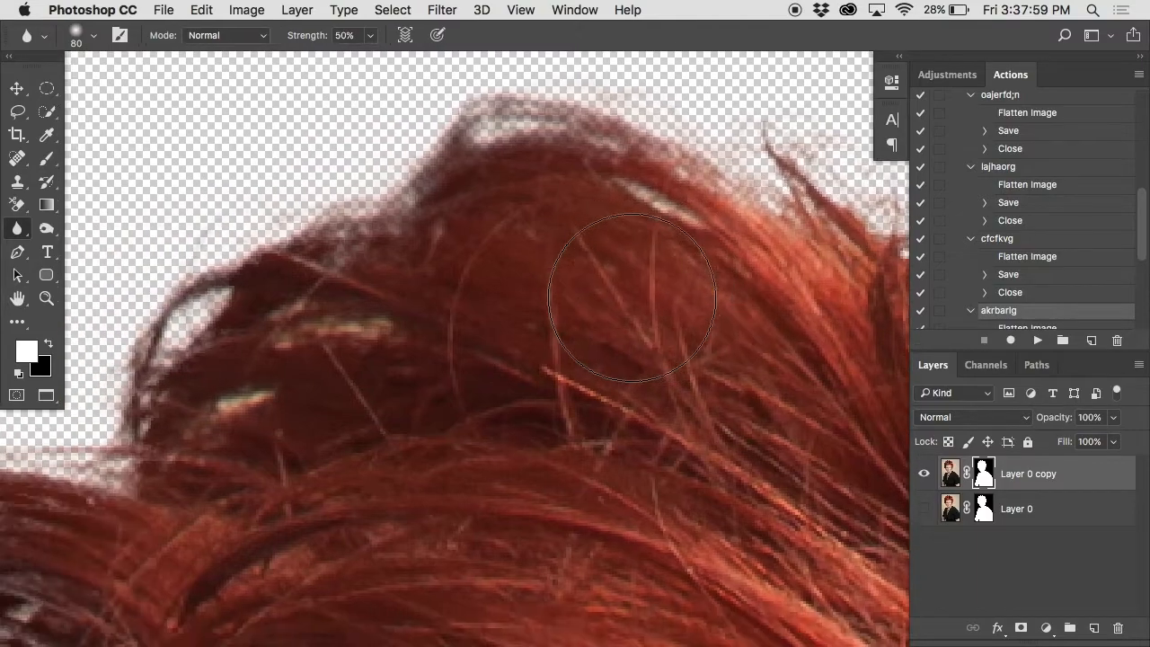
pyautogui.press('super+z')
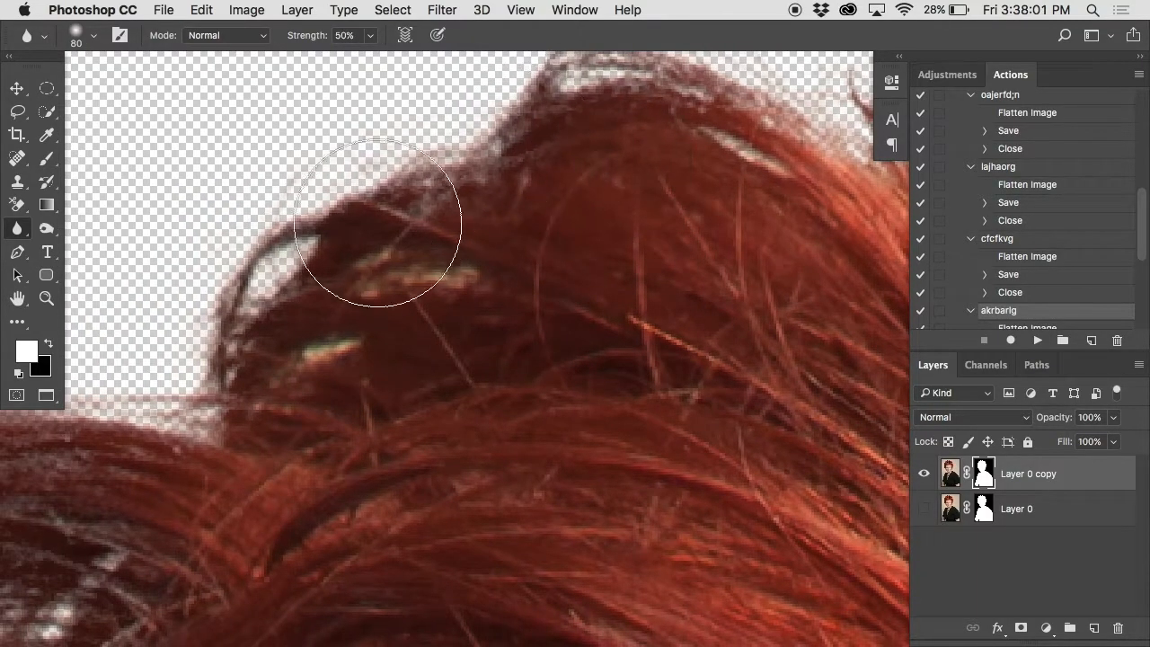
# Step: Display only the layer mask and blur the strands along the hair's upper edge, using undo to compare the softening
pyautogui.keyDown('alt'); pyautogui.click(983, 472); pyautogui.keyUp('alt')
pyautogui.scroll(3, 795, 346)
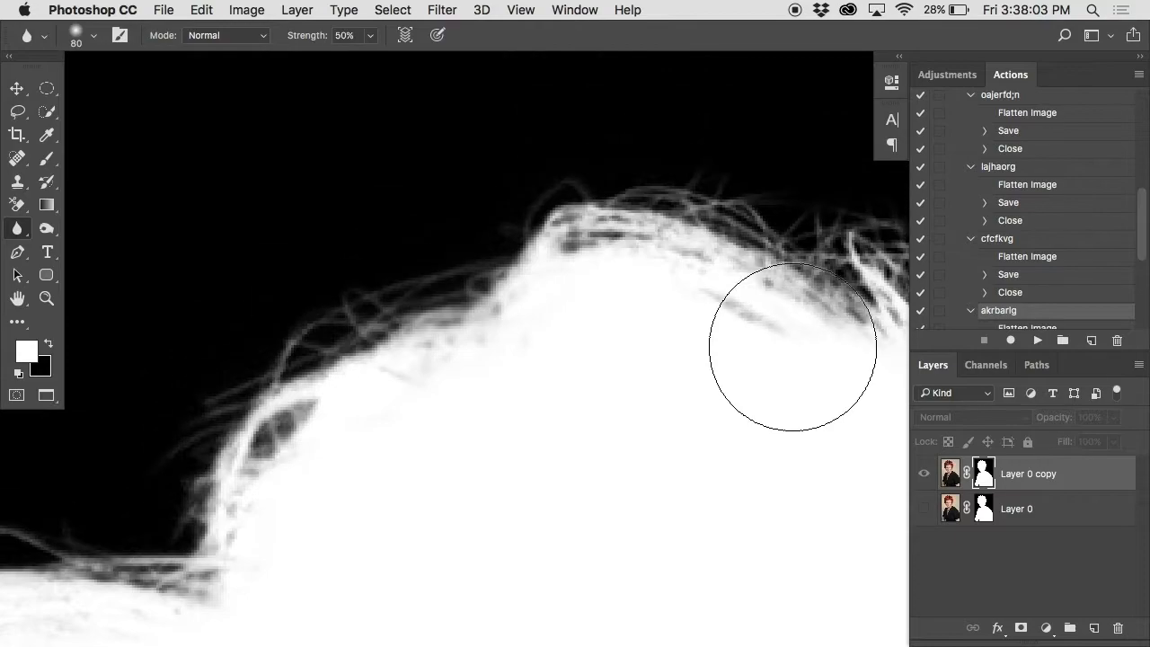
pyautogui.moveTo(564, 239); pyautogui.dragTo(777, 287)
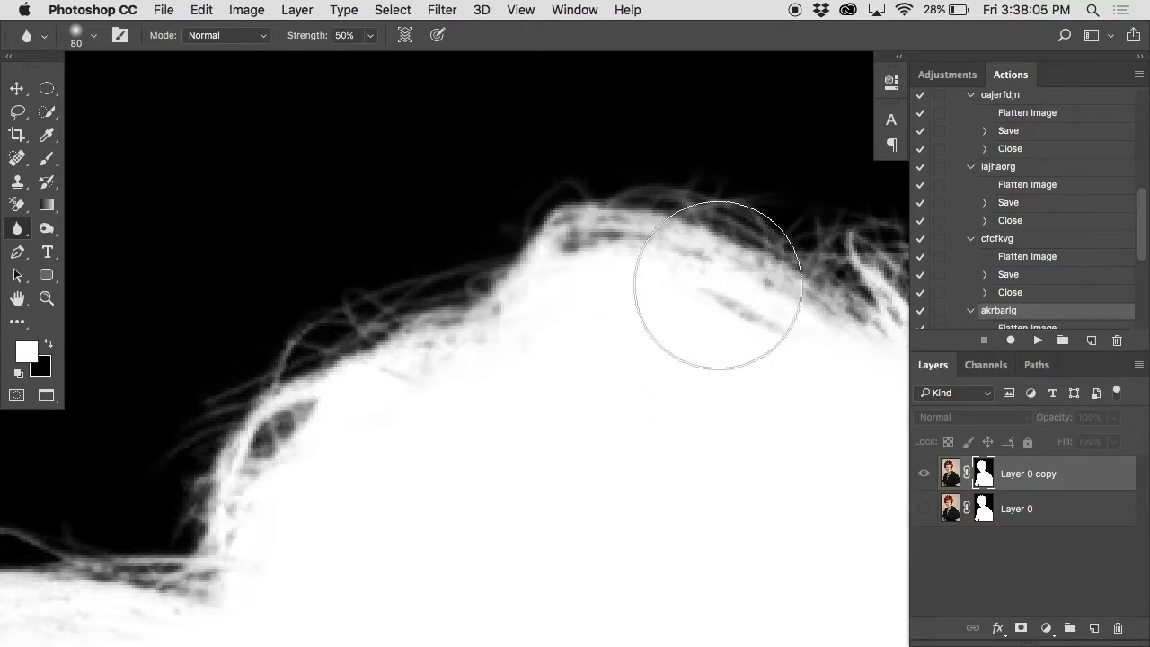
pyautogui.press('super+z')
pyautogui.press('alt+super+z')
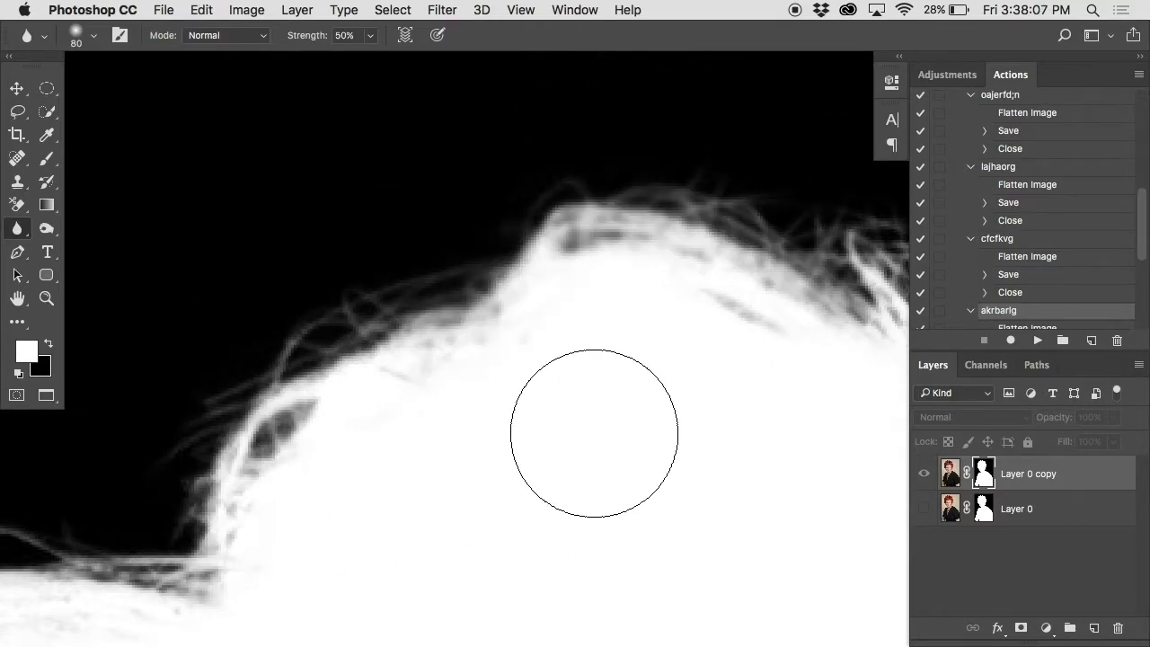
# Step: Return from the mask to the image view and check the softened hair edge from further out
pyautogui.keyDown('alt'); pyautogui.click(613, 406); pyautogui.keyUp('alt')
pyautogui.keyDown('alt'); pyautogui.click(613, 406); pyautogui.keyUp('alt')
pyautogui.keyDown('alt'); pyautogui.click(982, 467); pyautogui.keyUp('alt')
pyautogui.keyDown('alt'); pyautogui.click(591, 414); pyautogui.keyUp('alt')
pyautogui.keyDown('super'); pyautogui.click(587, 392); pyautogui.keyUp('super')
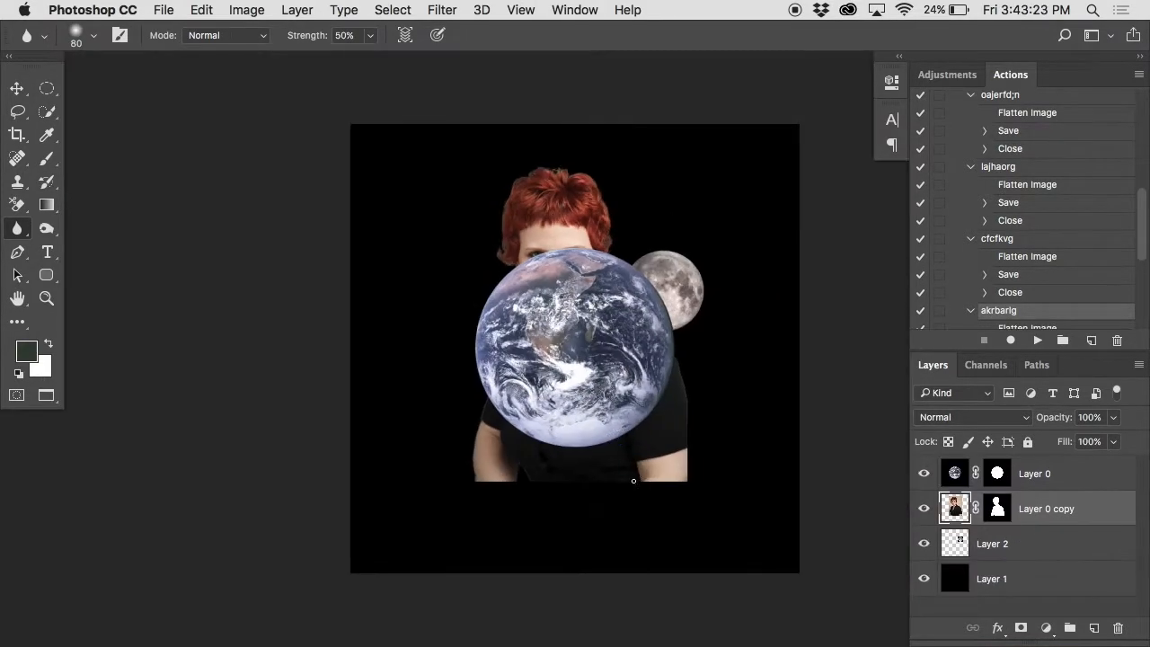
# Step: Scale the woman on Layer 0 copy down to about 53% in the Earth and moon composite
pyautogui.press('super+t')
pyautogui.moveTo(763, 480); pyautogui.dragTo(608, 385)
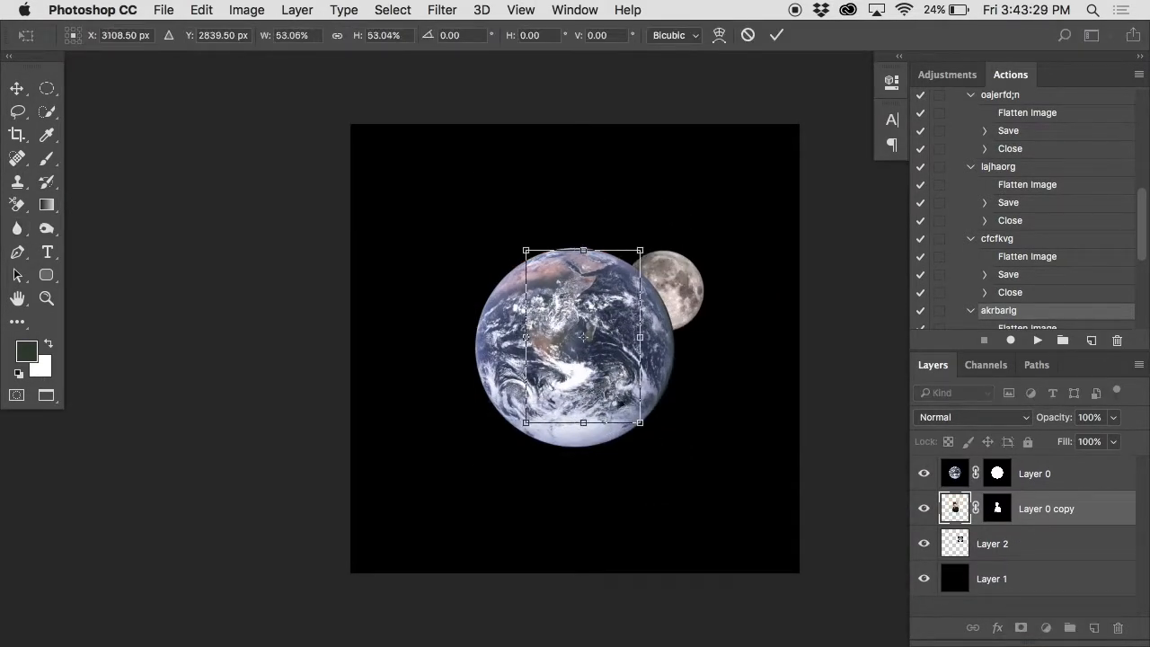
pyautogui.press('Return')
pyautogui.press('super+equal')
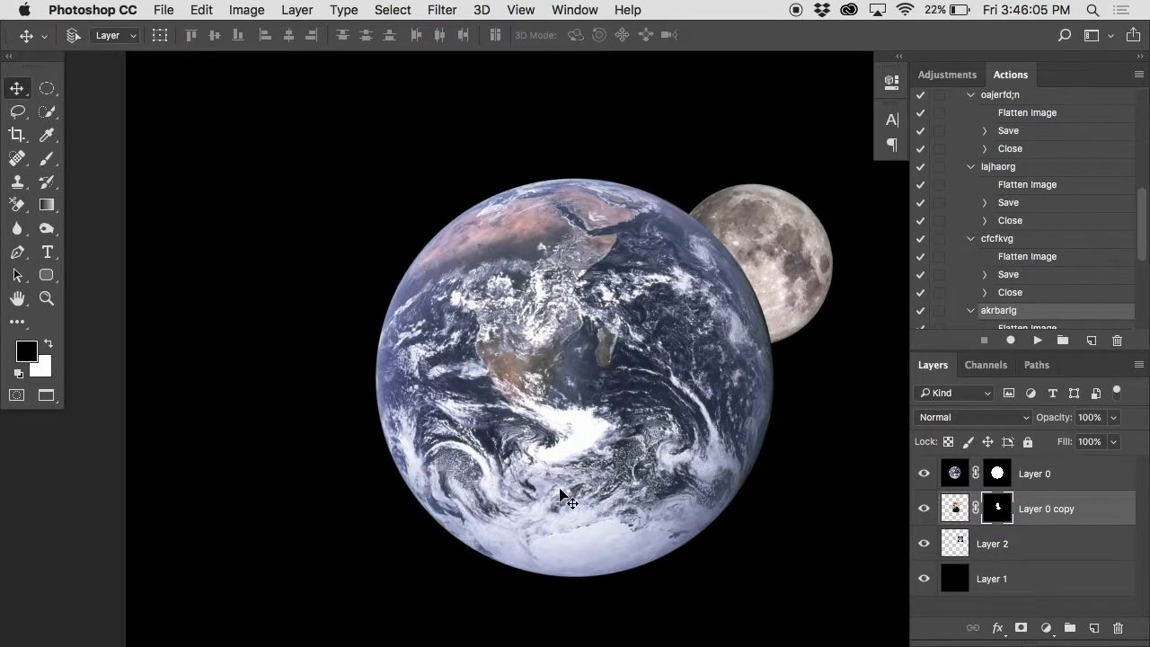
# Step: Tilt the woman clockwise so her head peeks out from behind the Earth's right edge, and mask out her protruding shoulder
pyautogui.moveTo(560, 495); pyautogui.dragTo(554, 364)
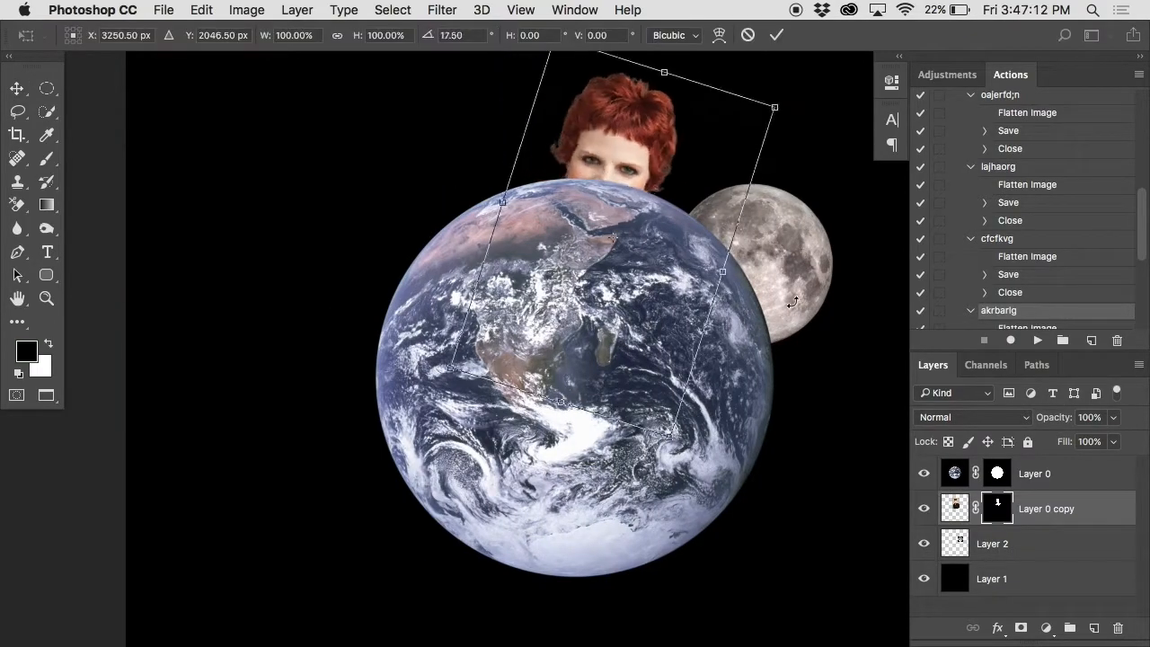
pyautogui.moveTo(628, 153); pyautogui.dragTo(722, 276)
pyautogui.press('Return')
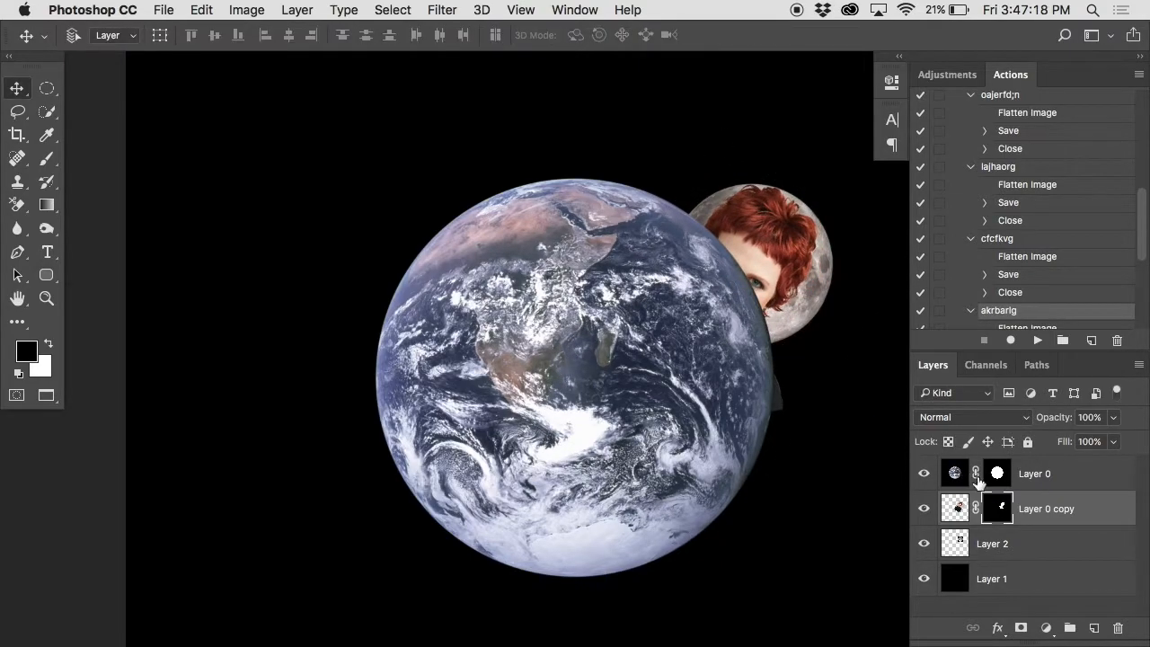
pyautogui.press('b')
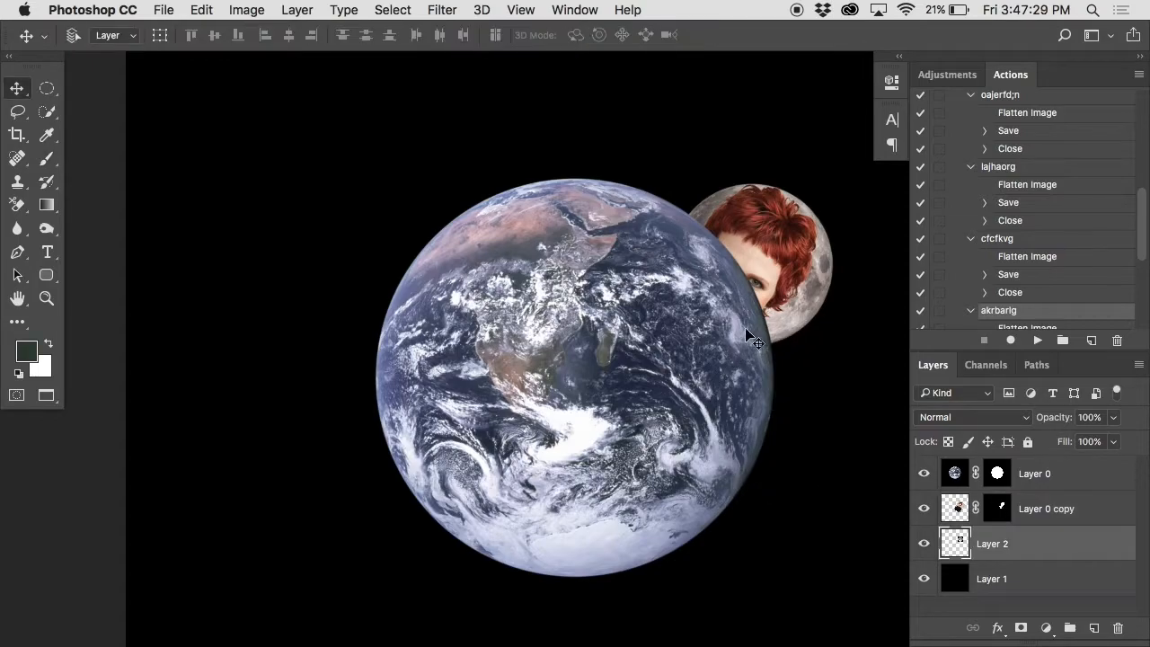
# Step: Move the moon to the Earth's upper-left area and bring Layer 2 to the top of the stack, overlapping the Earth
pyautogui.moveTo(778, 333); pyautogui.dragTo(415, 292)
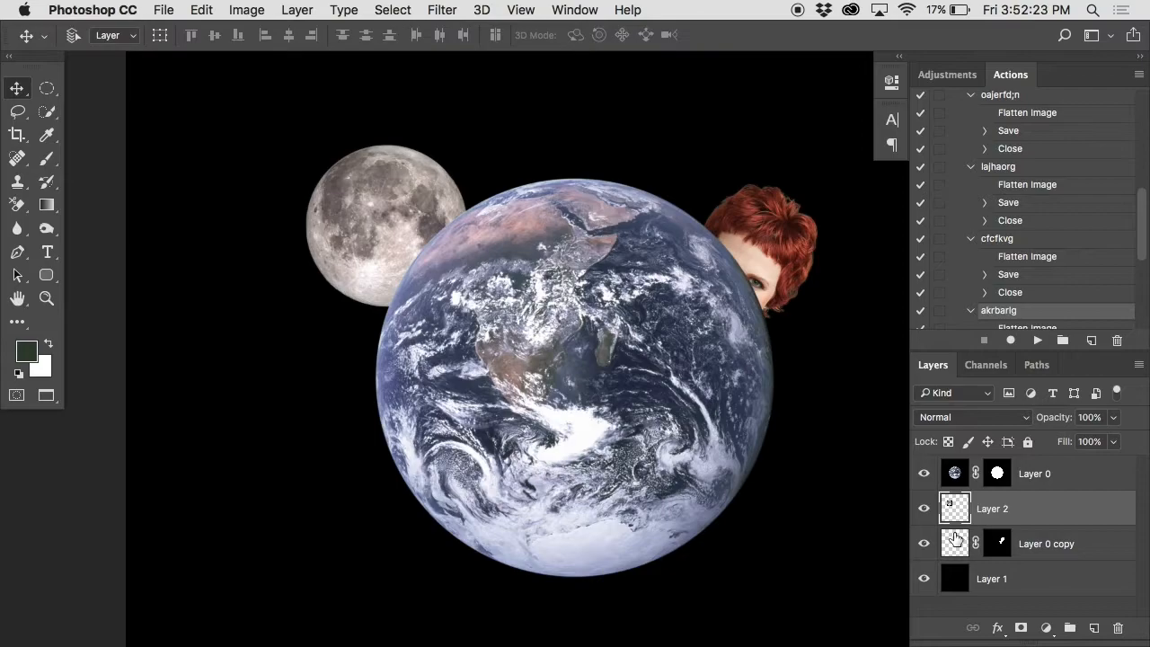
pyautogui.moveTo(950, 508); pyautogui.dragTo(949, 471)
pyautogui.moveTo(428, 257); pyautogui.dragTo(506, 288)
# Step: Isolate the moon layer, then show the black Layer 1 and the Earth layer again to examine the moon's black surround
pyautogui.keyDown('alt'); pyautogui.click(928, 472); pyautogui.keyUp('alt')
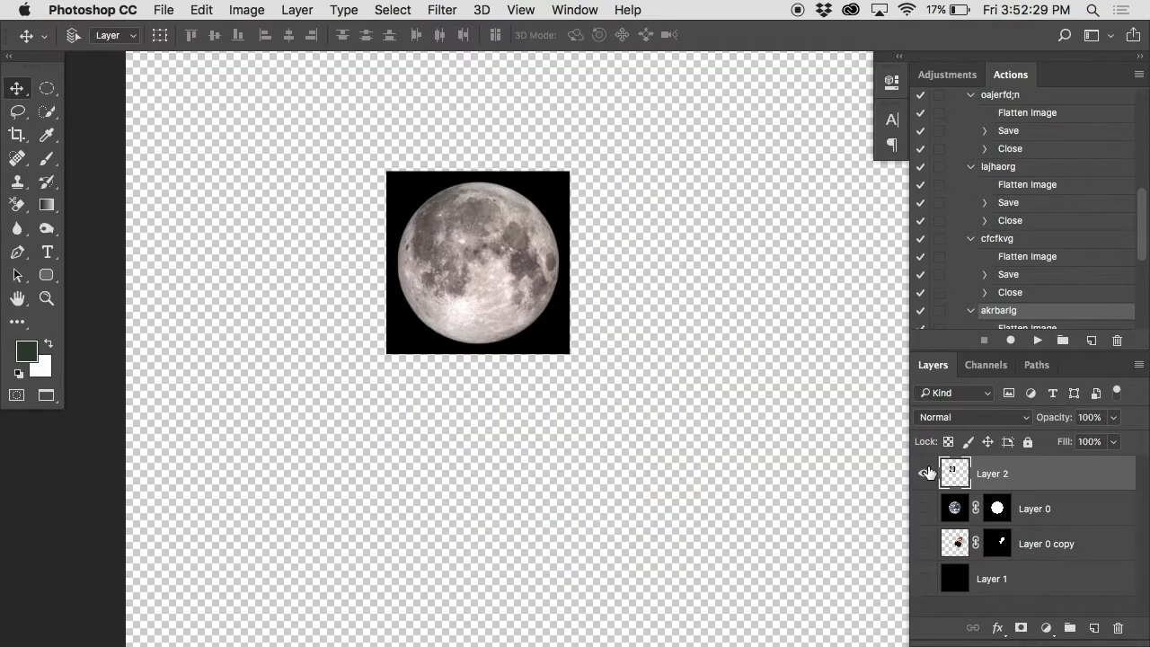
pyautogui.click(924, 578)
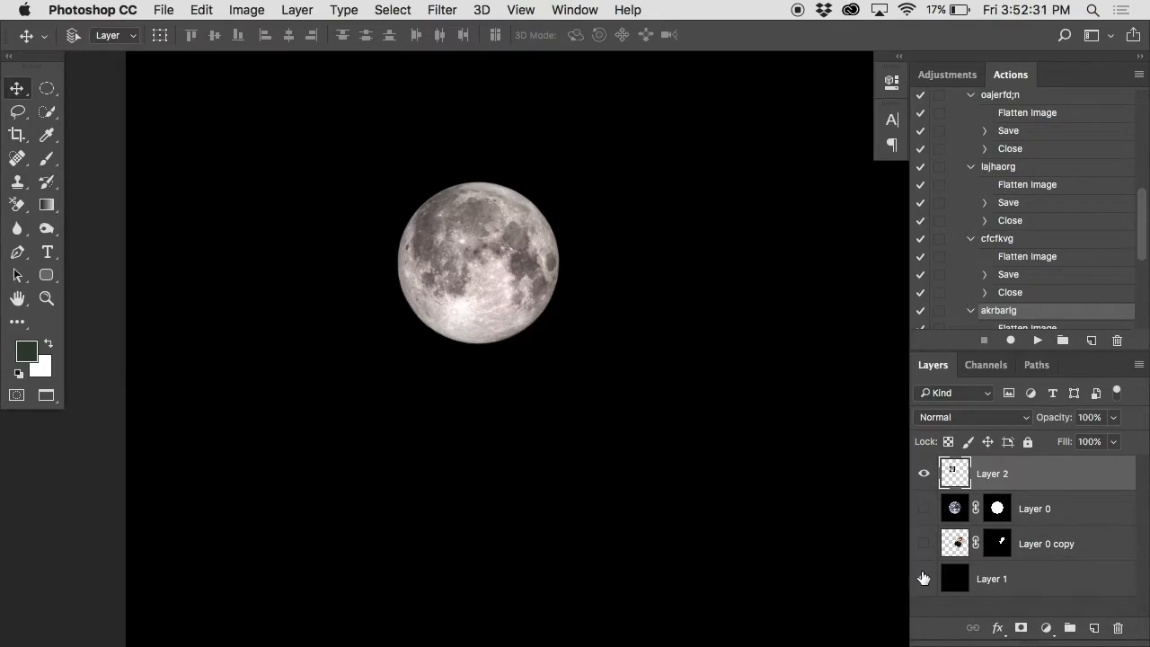
pyautogui.click(923, 509)
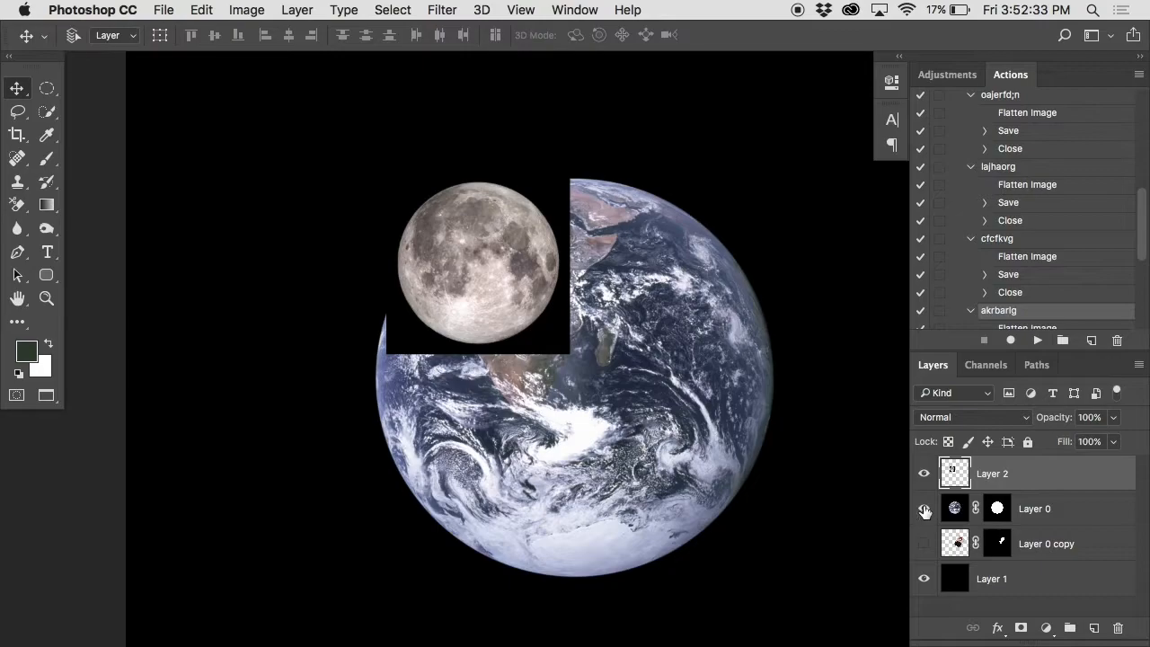
# Step: Place Layer 2 back beneath the Earth layer, show the woman's layer again, and move the moon behind the Earth's upper-left edge
pyautogui.moveTo(952, 477); pyautogui.dragTo(932, 518)
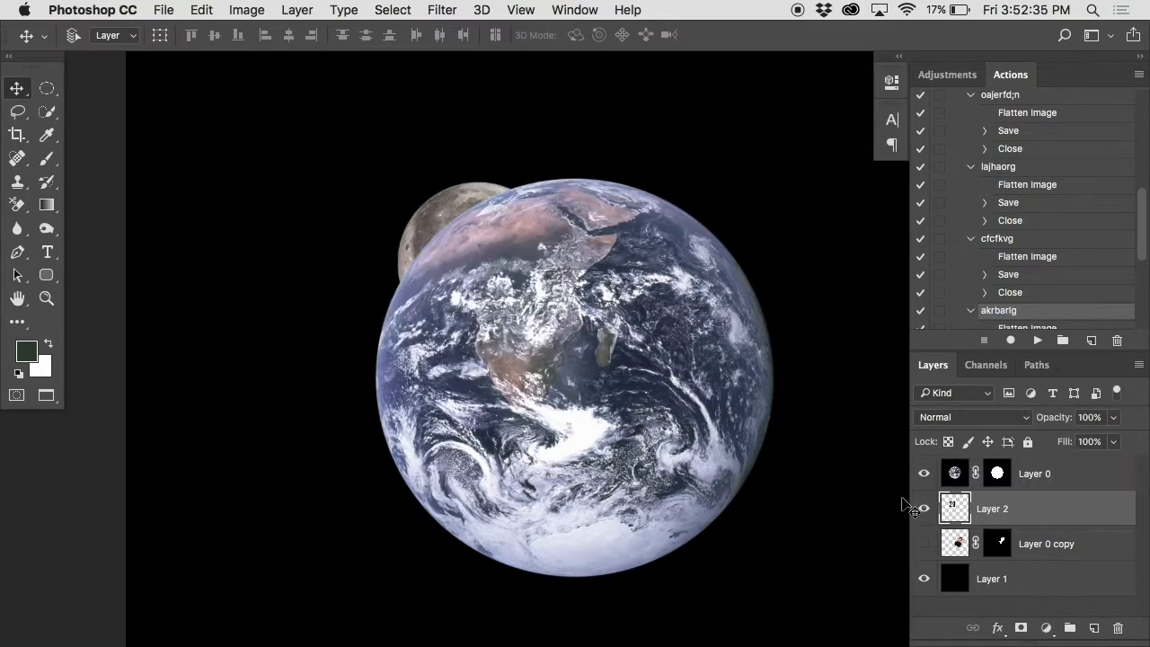
pyautogui.click(923, 544)
pyautogui.moveTo(479, 196); pyautogui.dragTo(398, 193)
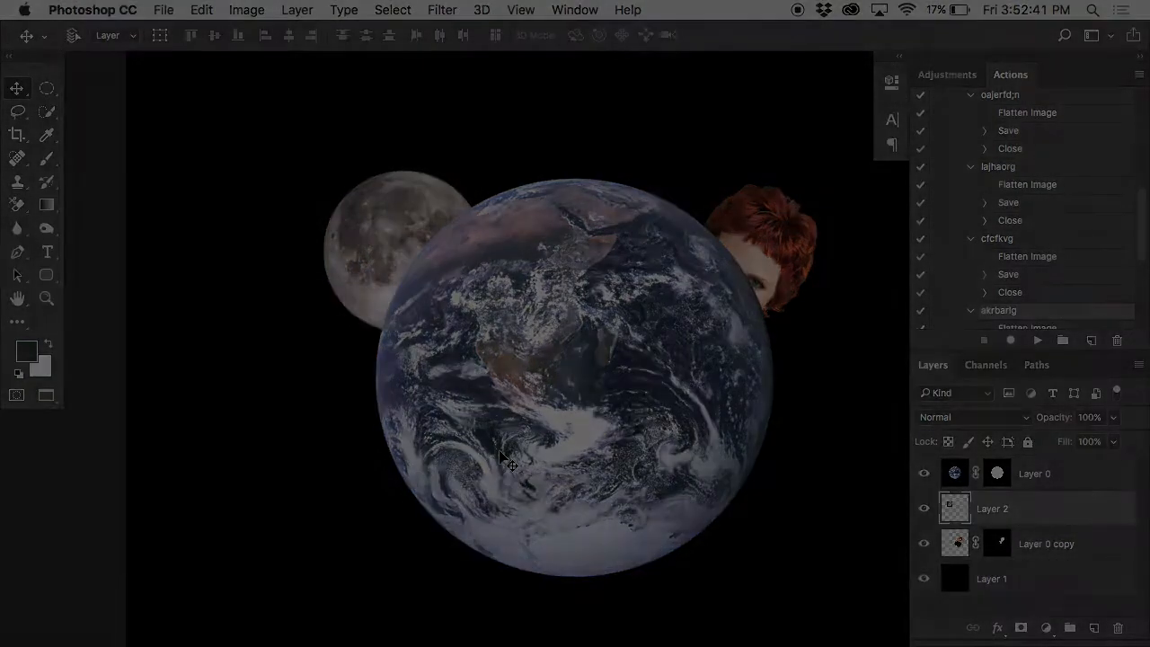